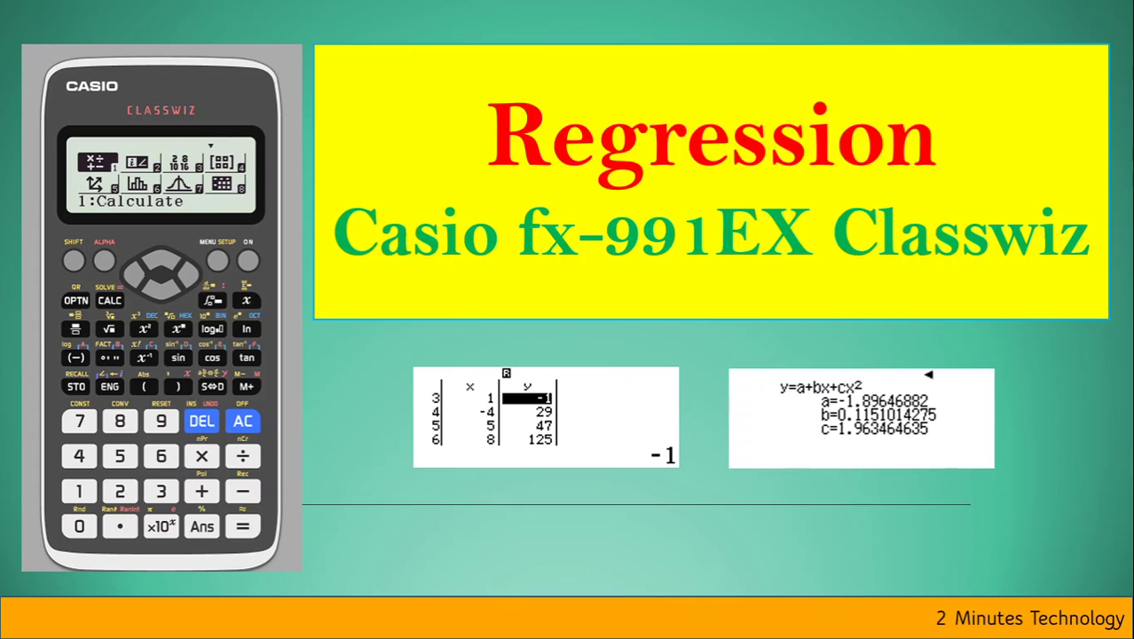
# End the Regression slide show and bring up the fx-570/991EX emulator from the taskbar.
pyautogui.press('Escape')
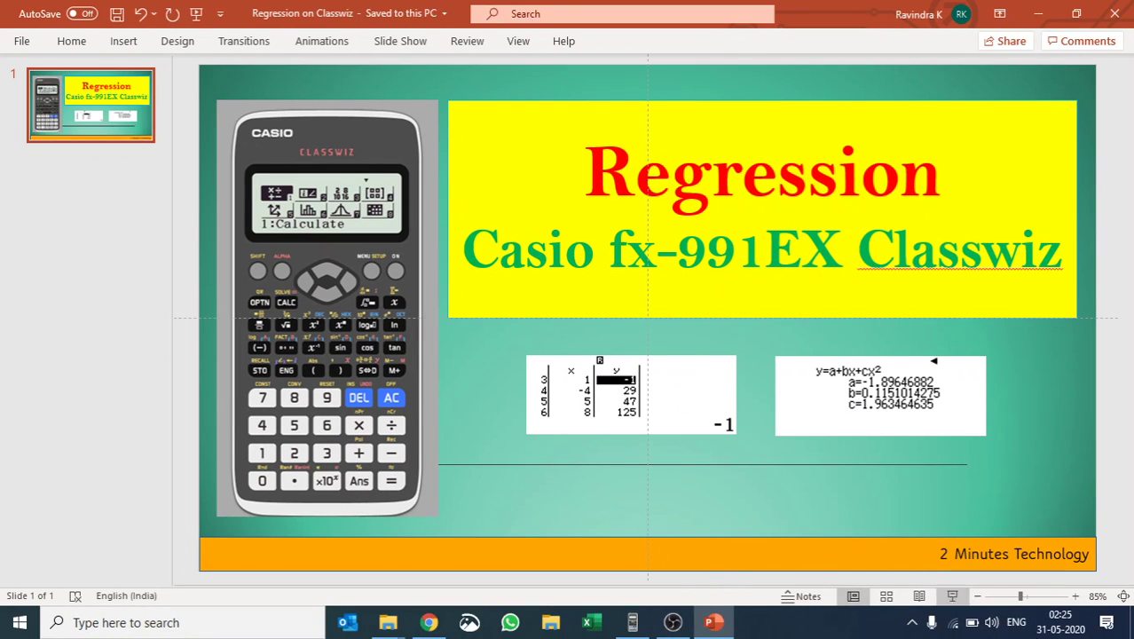
pyautogui.click(1131, 621)
pyautogui.click(632, 622)
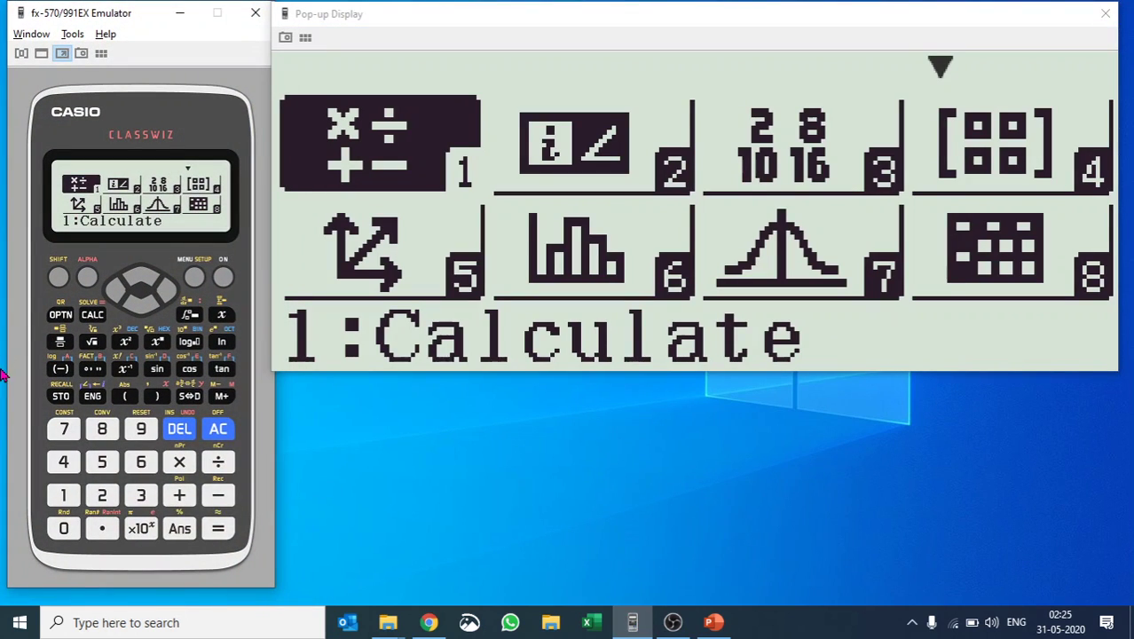
# Enter 6:Statistics mode and choose the quadratic y=a+bx+cx² regression type.
pyautogui.click(146, 310)
pyautogui.click(175, 299)
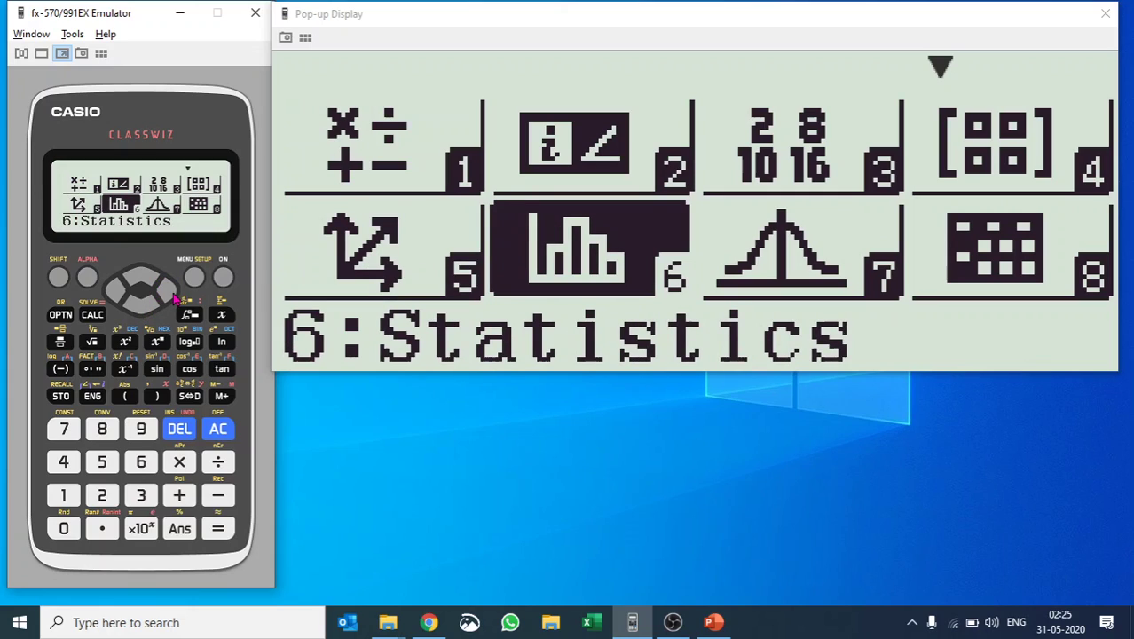
pyautogui.click(142, 468)
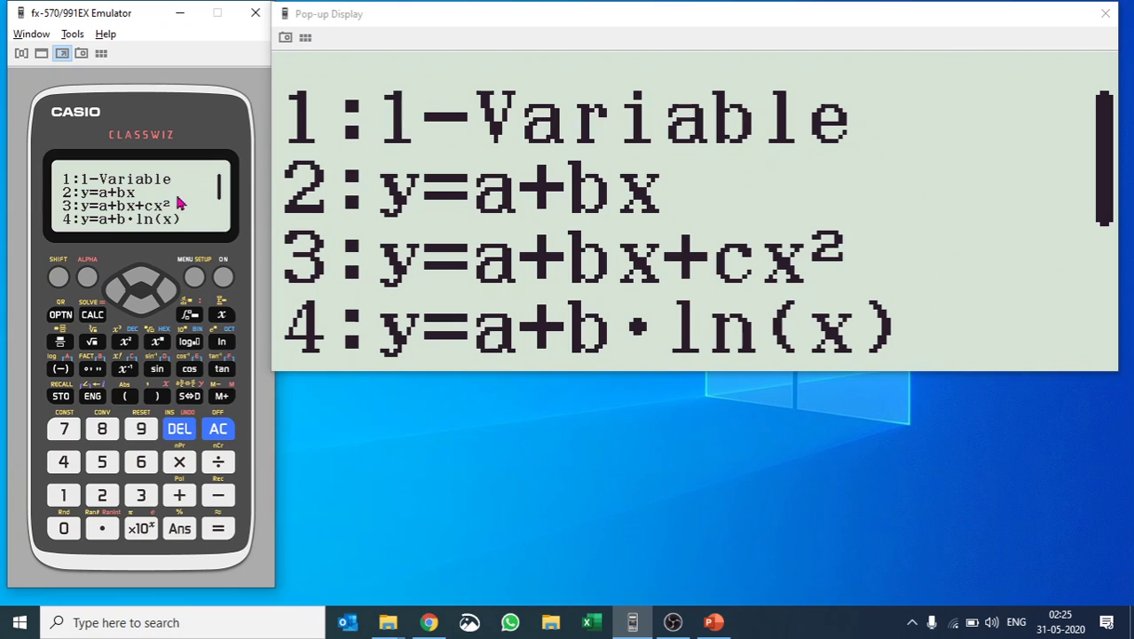
pyautogui.click(140, 307)
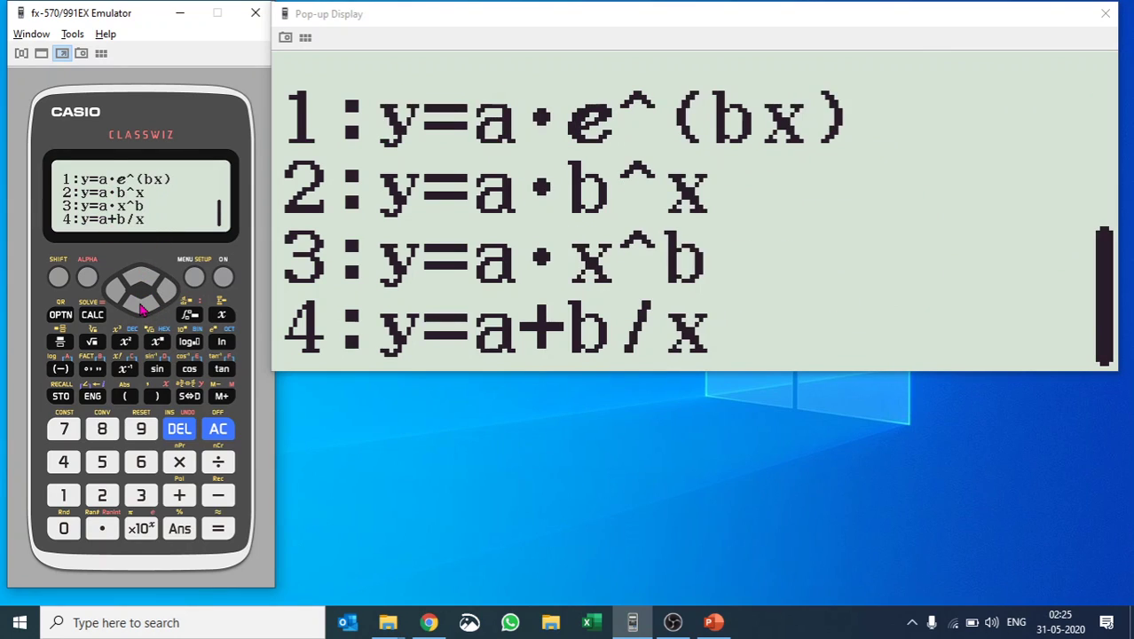
pyautogui.click(153, 284)
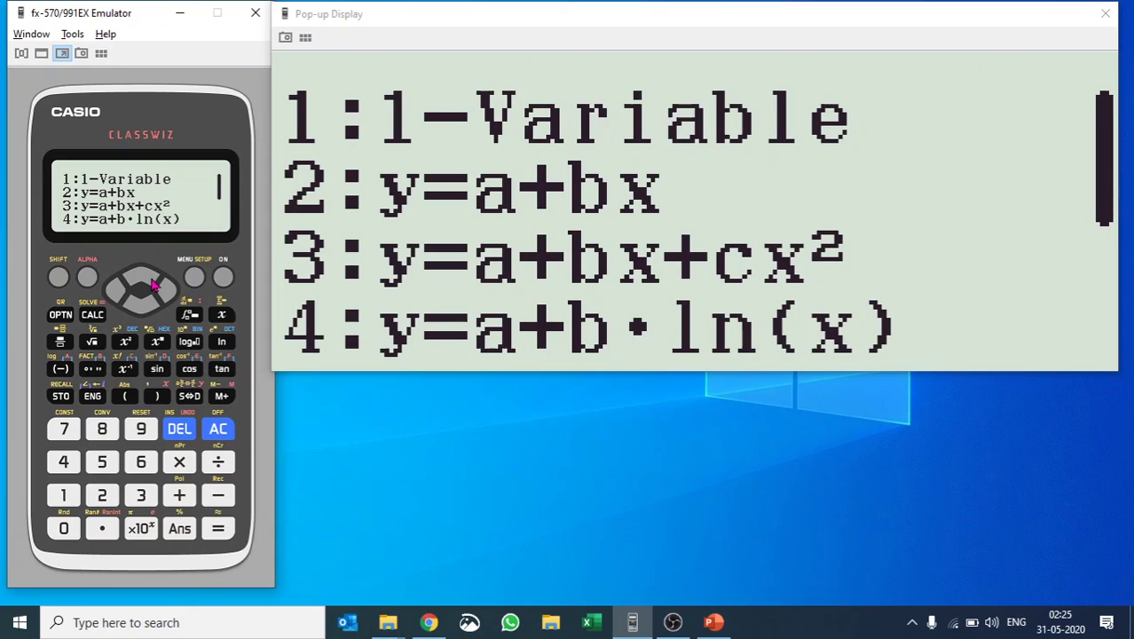
pyautogui.click(131, 501)
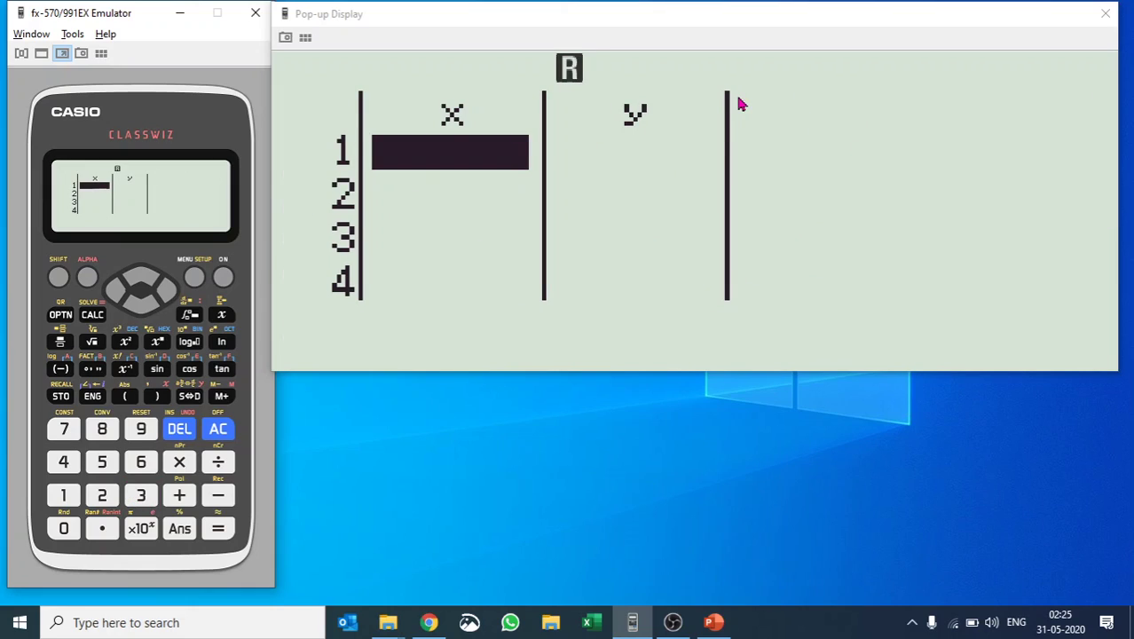
# Enter x values 3, 4, 6 and -1 in rows 1–4.
pyautogui.click(144, 495)
pyautogui.press('Return')
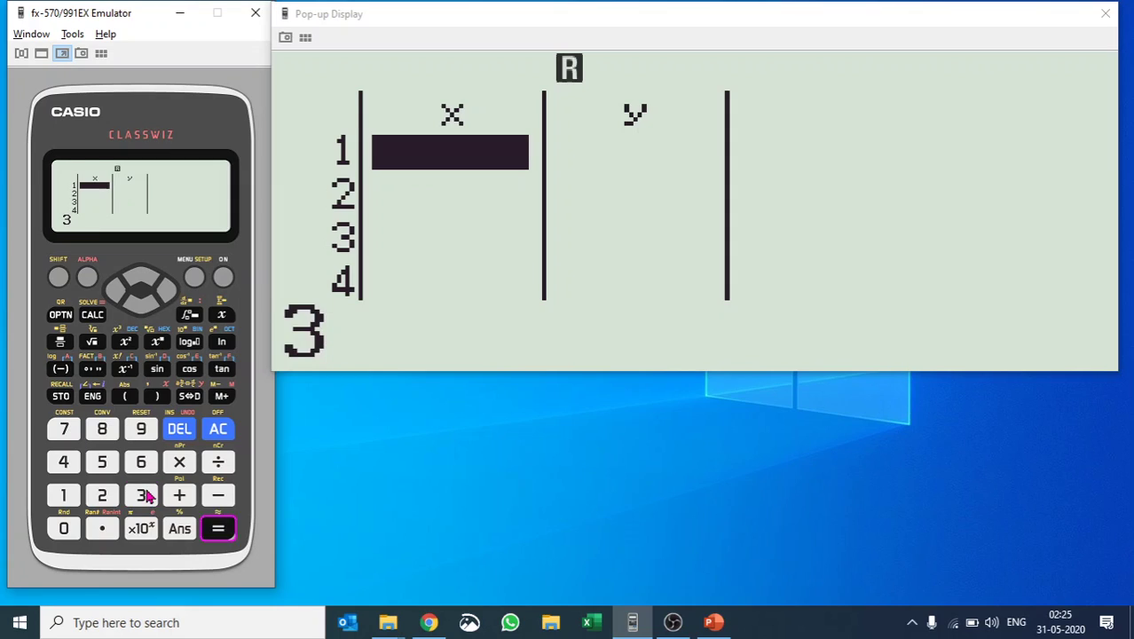
pyautogui.write('4')
pyautogui.press('Return')
pyautogui.write('6')
pyautogui.press('Return')
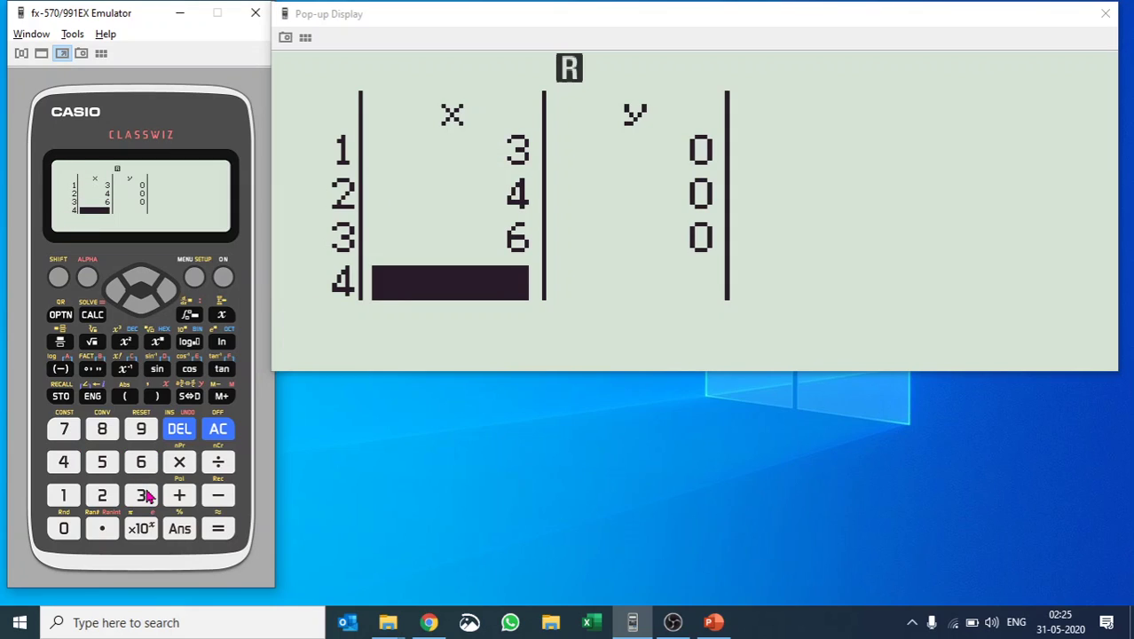
pyautogui.write('-1')
pyautogui.press('Return')
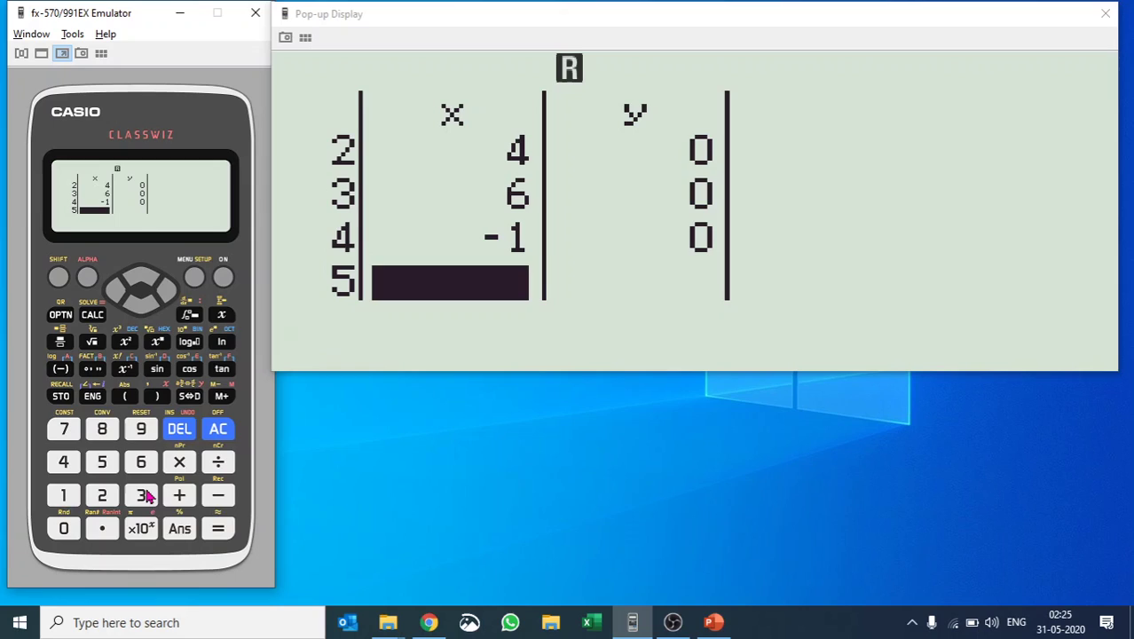
# Enter x values -3, 6, 3 and 8 in rows 5–8, then move to the y column.
pyautogui.write('-3')
pyautogui.press('Return')
pyautogui.write('6')
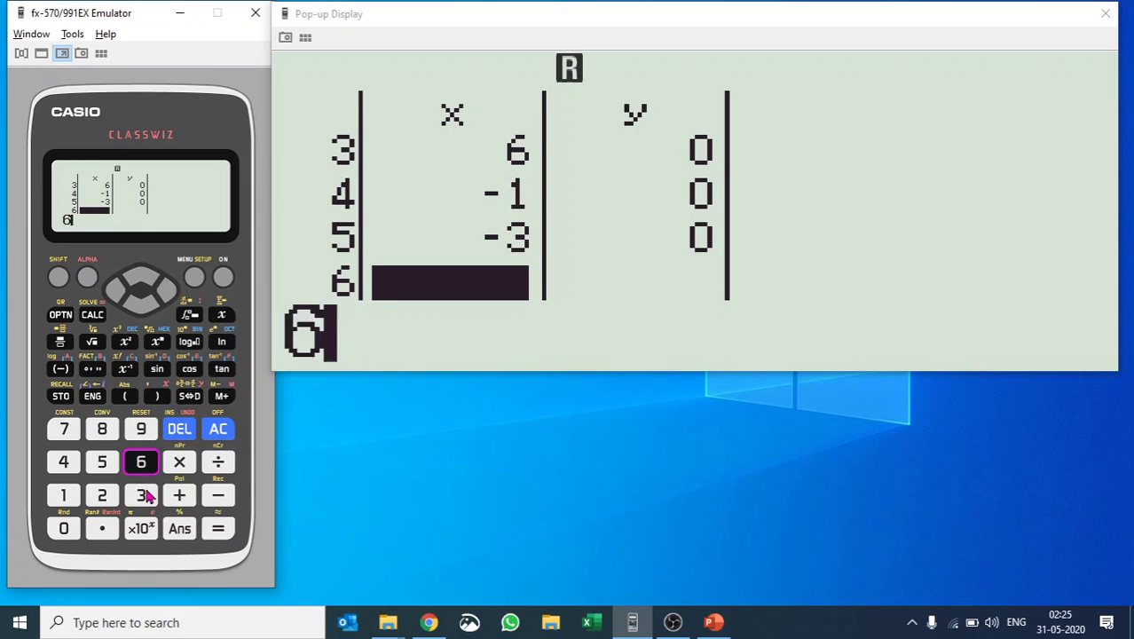
pyautogui.press('Return')
pyautogui.write('3')
pyautogui.press('Return')
pyautogui.write('8')
pyautogui.press('Return')
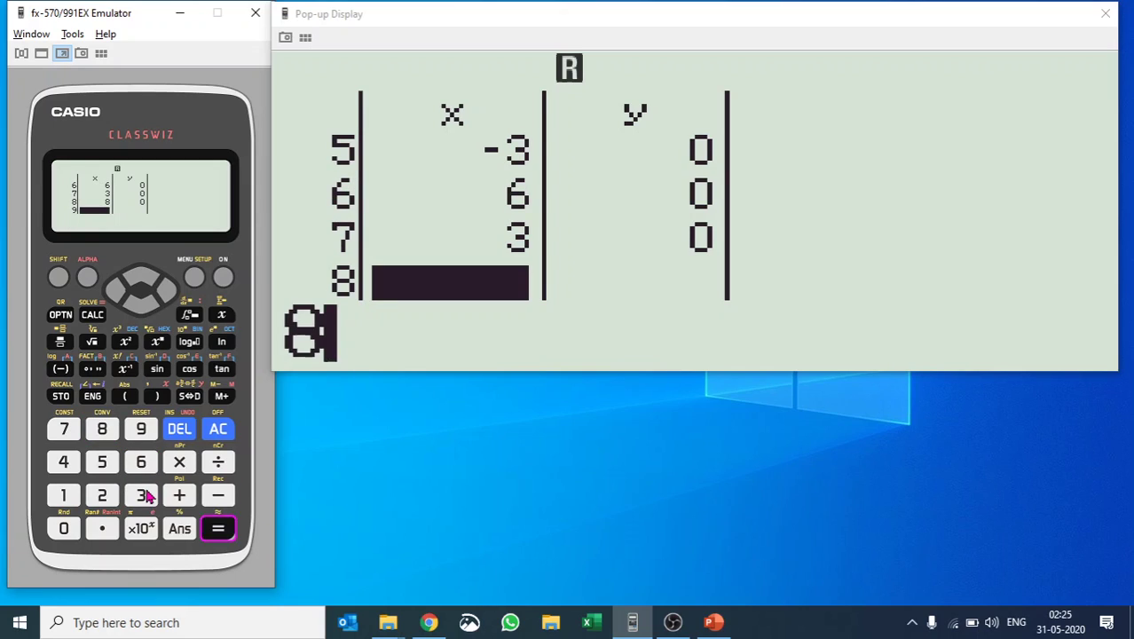
pyautogui.press('Up')
pyautogui.press('Right')
# Enter y values 5, 12, 30 and -3 in rows 1–4.
pyautogui.press('Up')
pyautogui.press('Up')
pyautogui.press('Up')
pyautogui.press('Up')
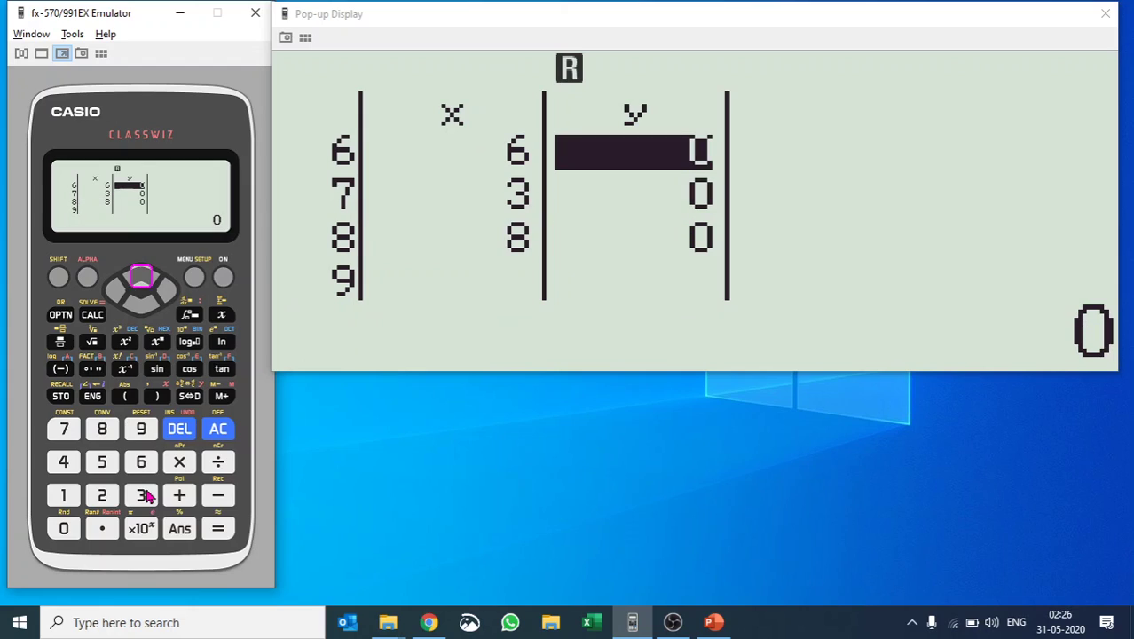
pyautogui.press('Up')
pyautogui.press('Up')
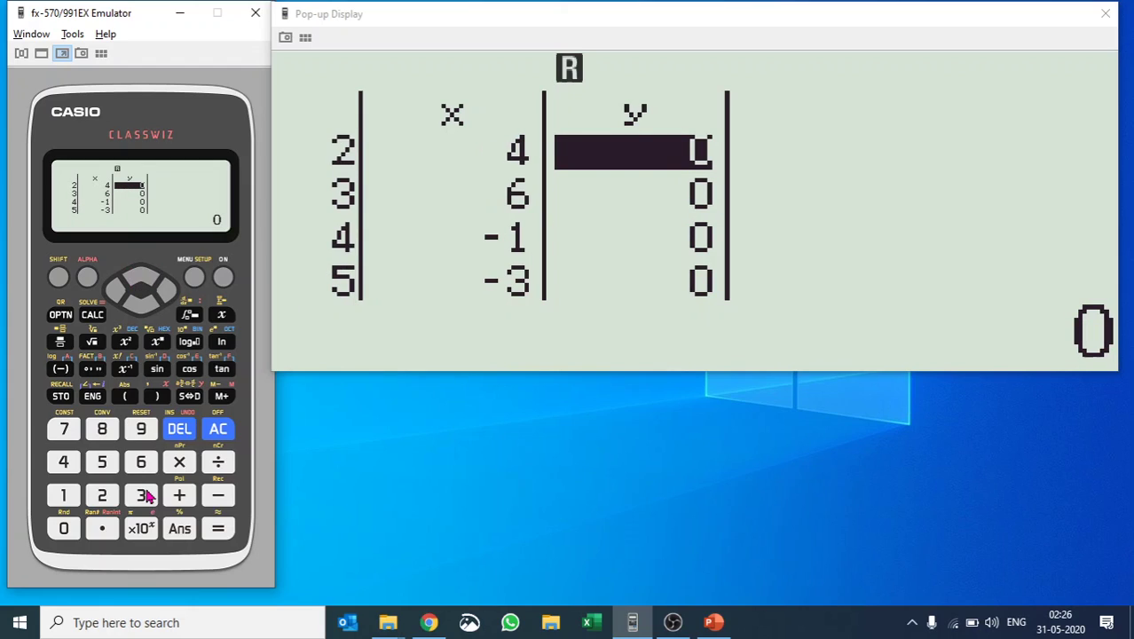
pyautogui.press('Up')
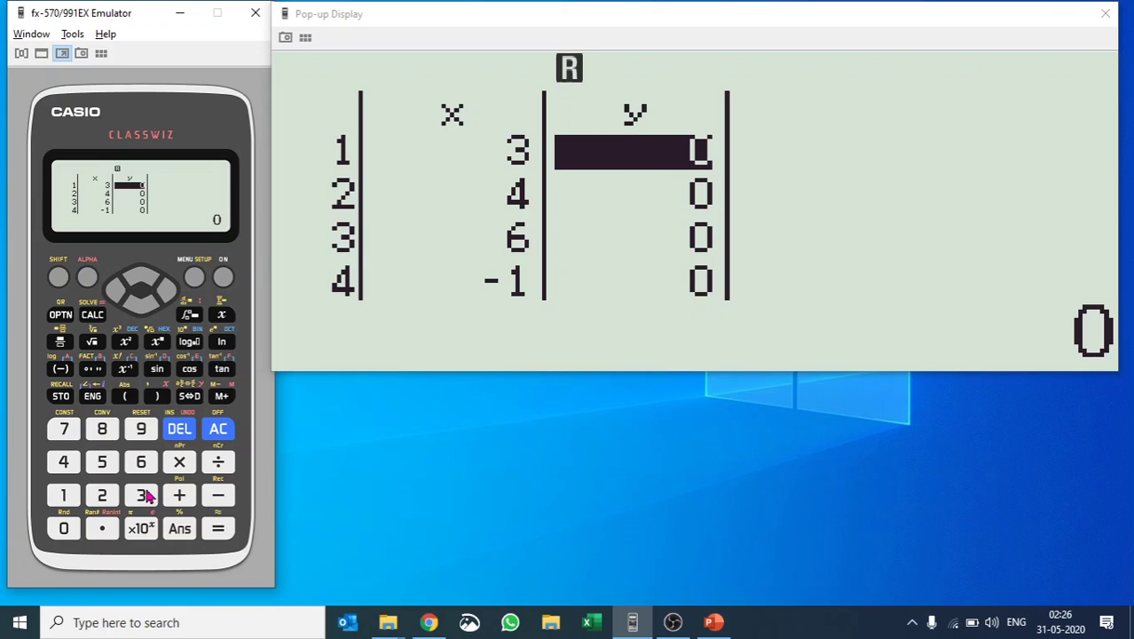
pyautogui.write('5')
pyautogui.press('Return')
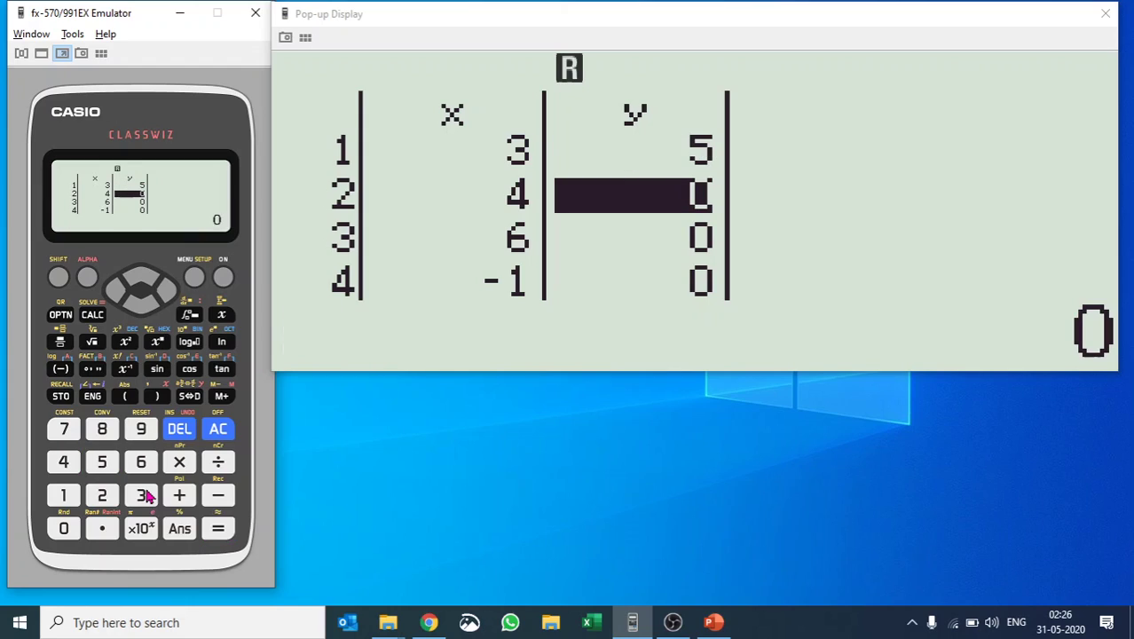
pyautogui.write('12')
pyautogui.press('Return')
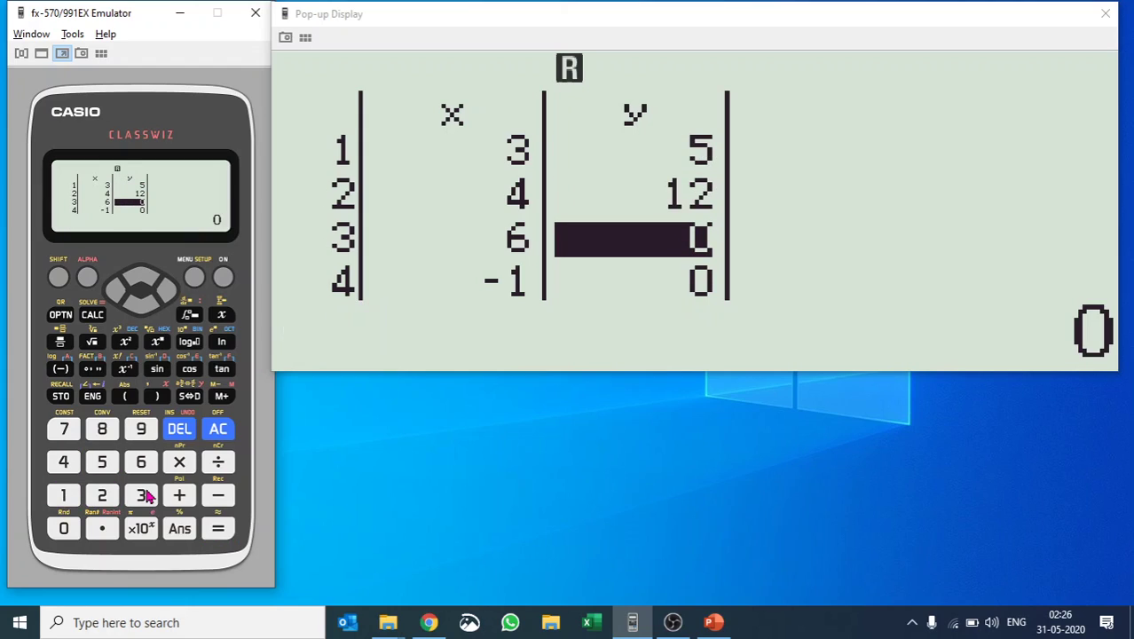
pyautogui.write('30')
pyautogui.press('Return')
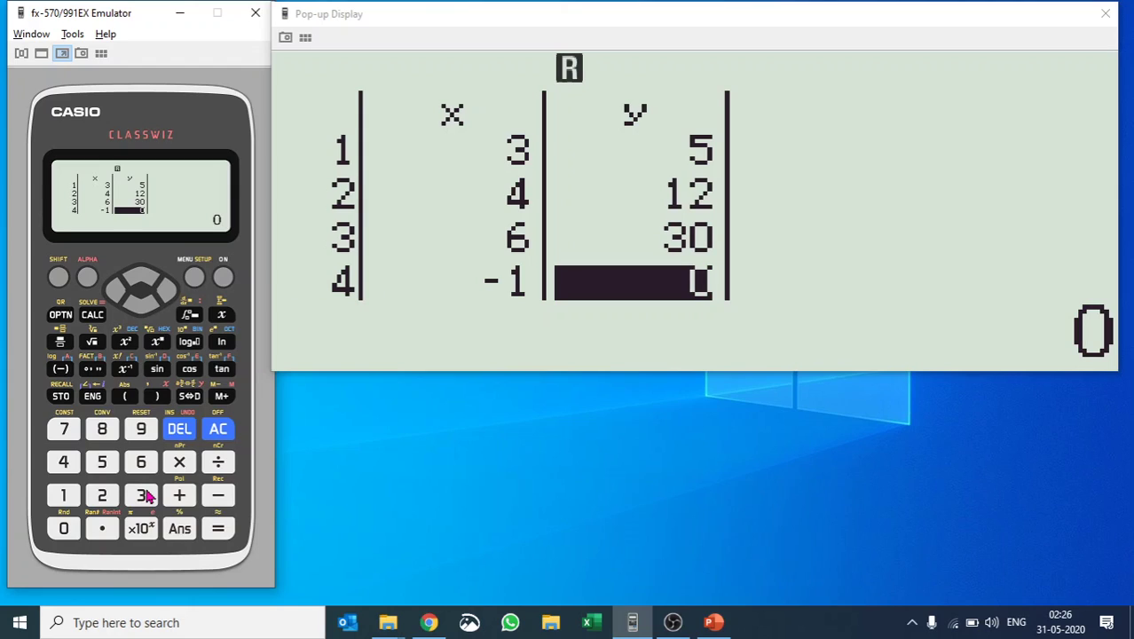
pyautogui.write('-3')
pyautogui.press('Return')
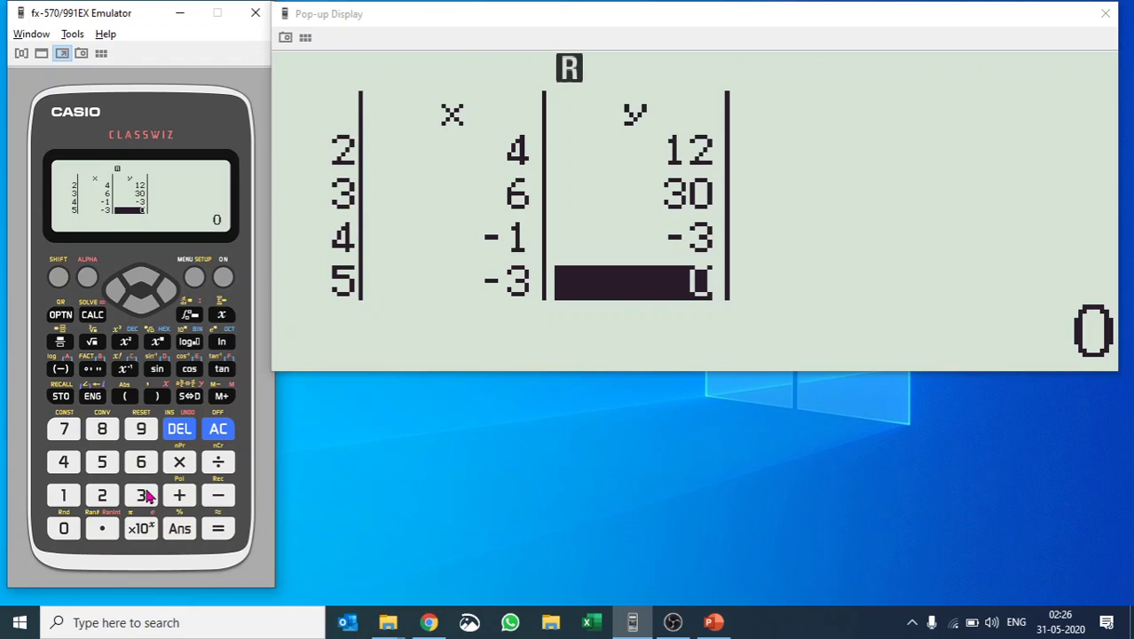
# Enter y values 1, 25, 4 and 49 in rows 5–8, then review the y column.
pyautogui.write('1')
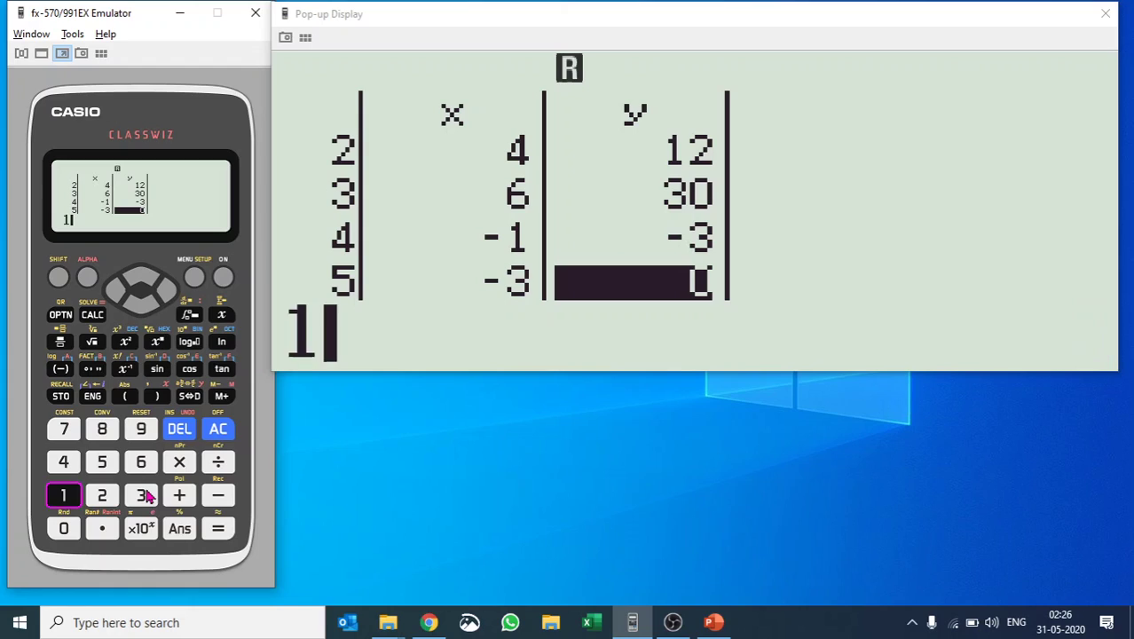
pyautogui.press('Return')
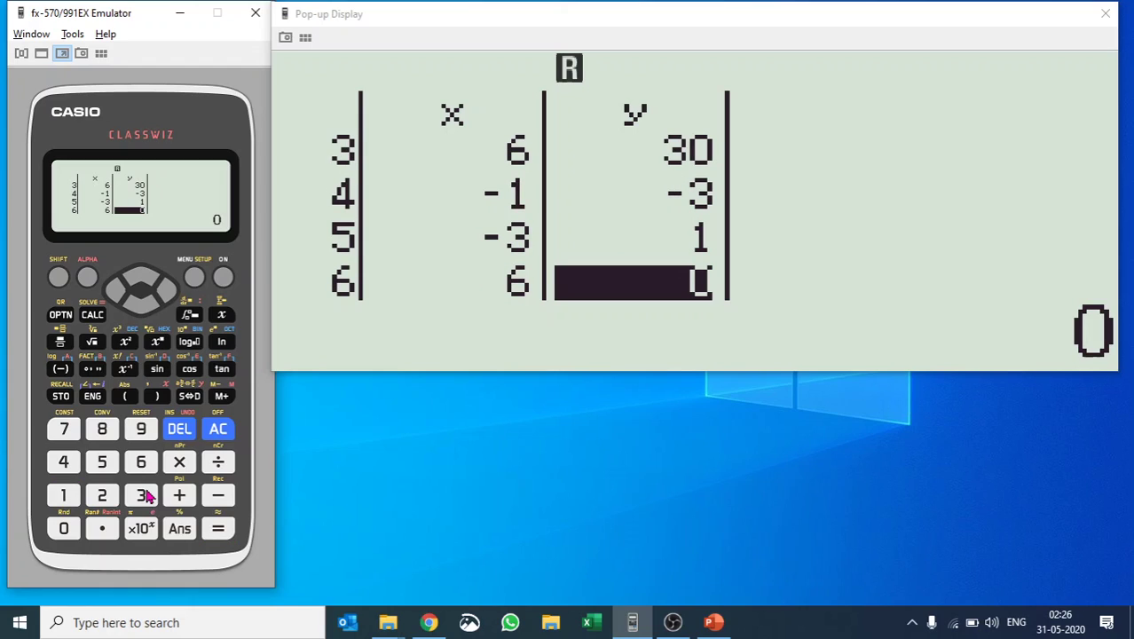
pyautogui.write('25')
pyautogui.press('Return')
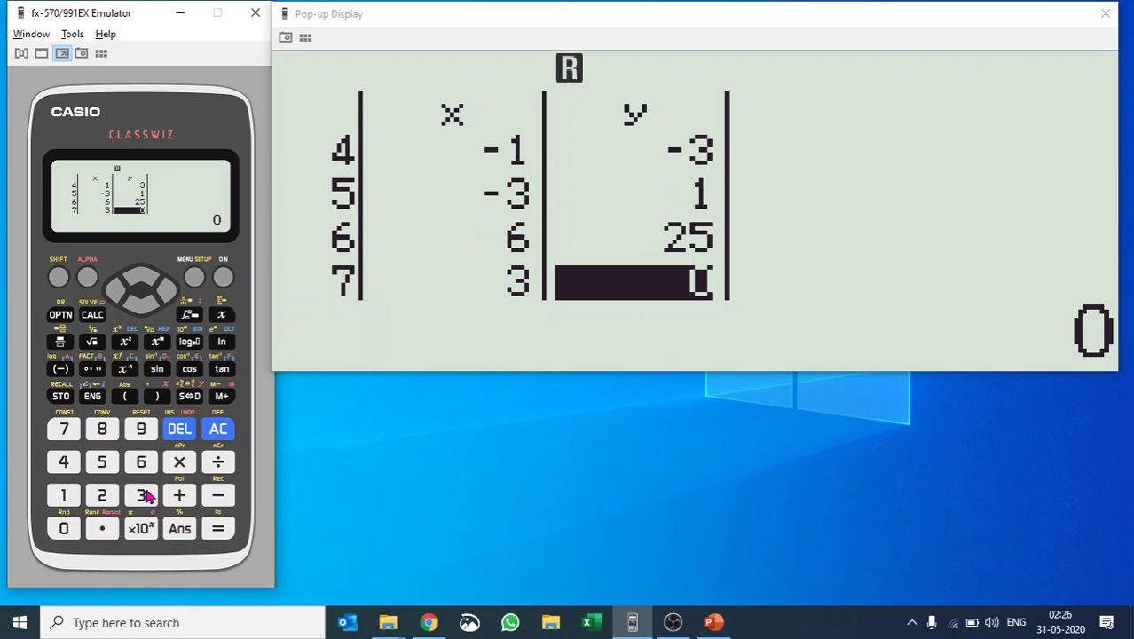
pyautogui.write('4')
pyautogui.press('Return')
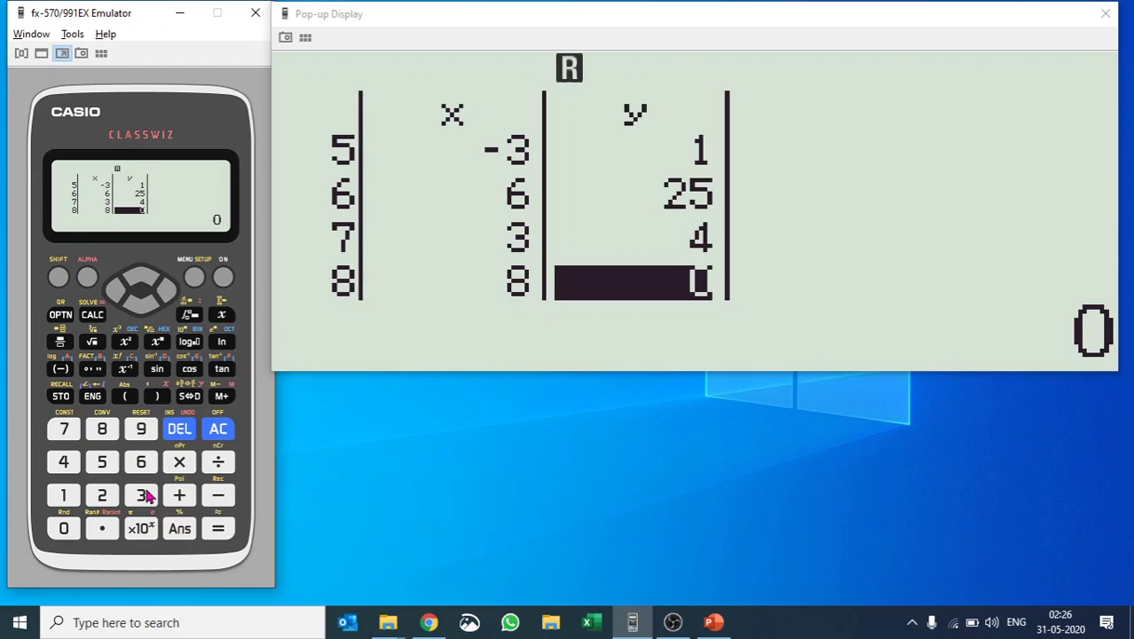
pyautogui.write('49')
pyautogui.press('Return')
pyautogui.press('Up')
pyautogui.press('Up')
pyautogui.press('Up')
pyautogui.press('Up')
pyautogui.press('Up')
pyautogui.press('Up')
pyautogui.press('Up')
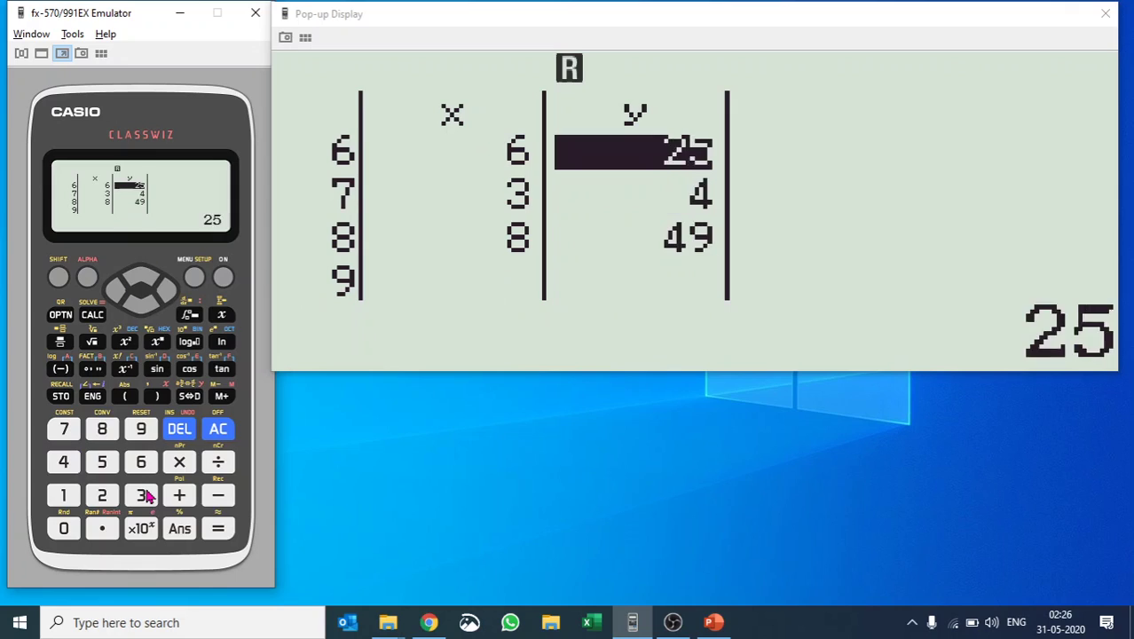
pyautogui.press('Down')
pyautogui.press('Down')
pyautogui.press('Down')
pyautogui.press('Down')
pyautogui.press('Down')
pyautogui.press('Down')
pyautogui.press('Down')
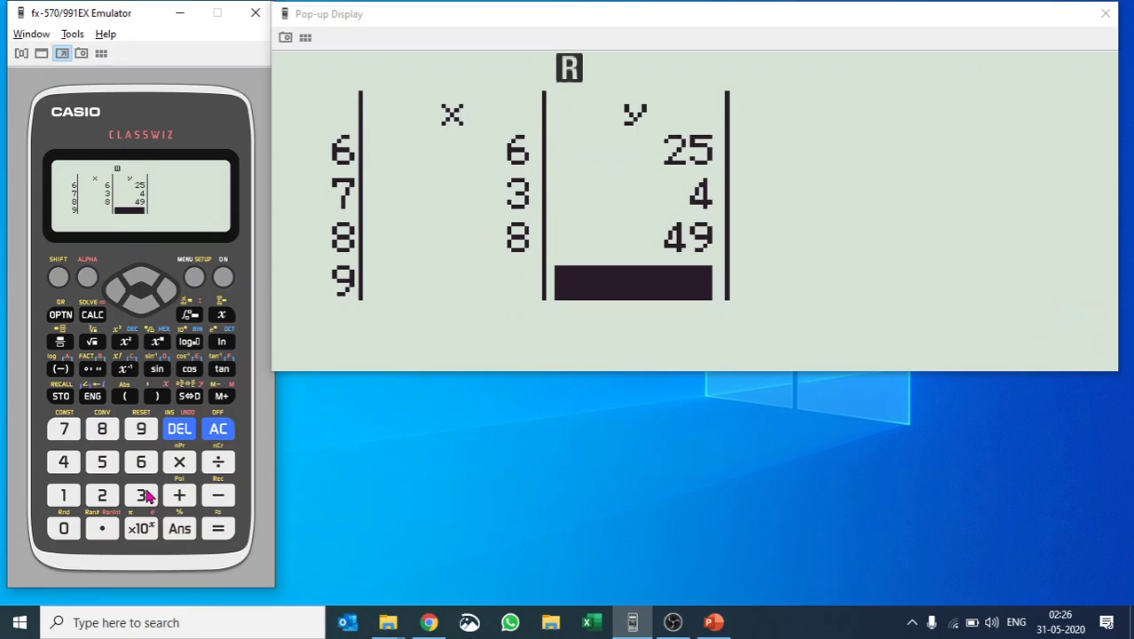
pyautogui.press('Down')
pyautogui.write('5')
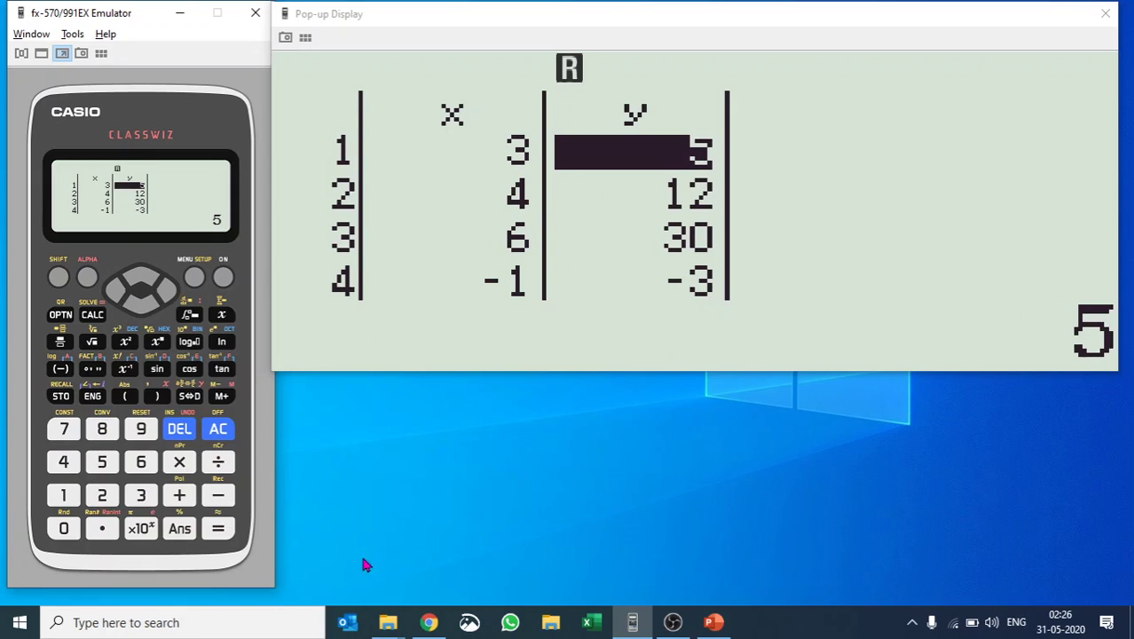
# Run Regression Calc for a=-3.485470748, b=0.6813250678, c=0.7398295234, then return to the table.
pyautogui.click(60, 315)
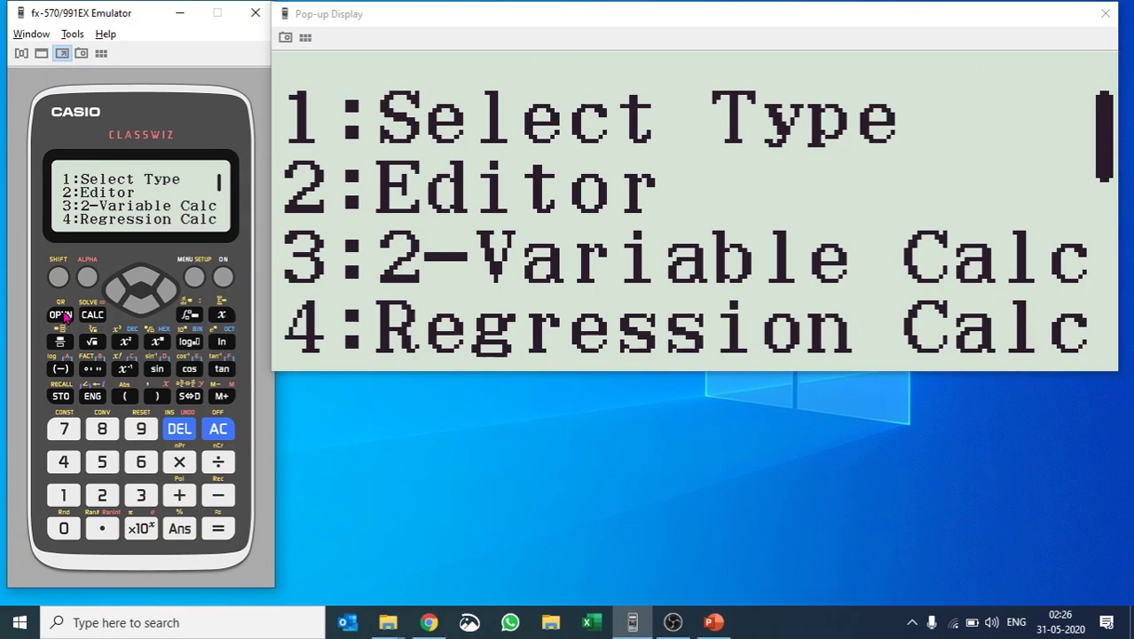
pyautogui.click(64, 462)
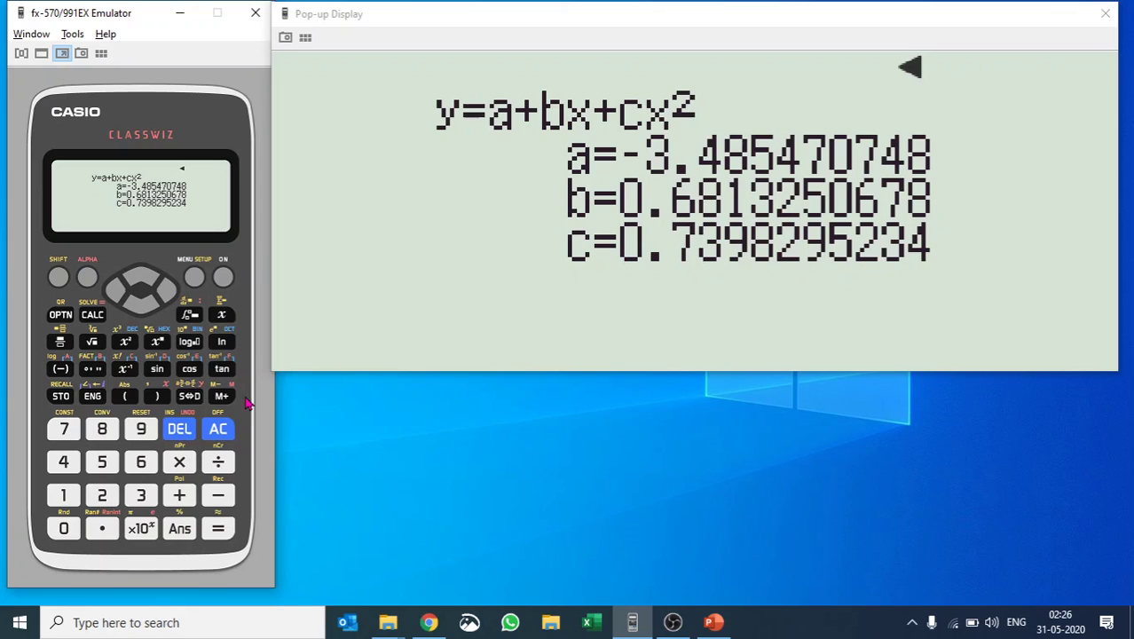
pyautogui.click(217, 432)
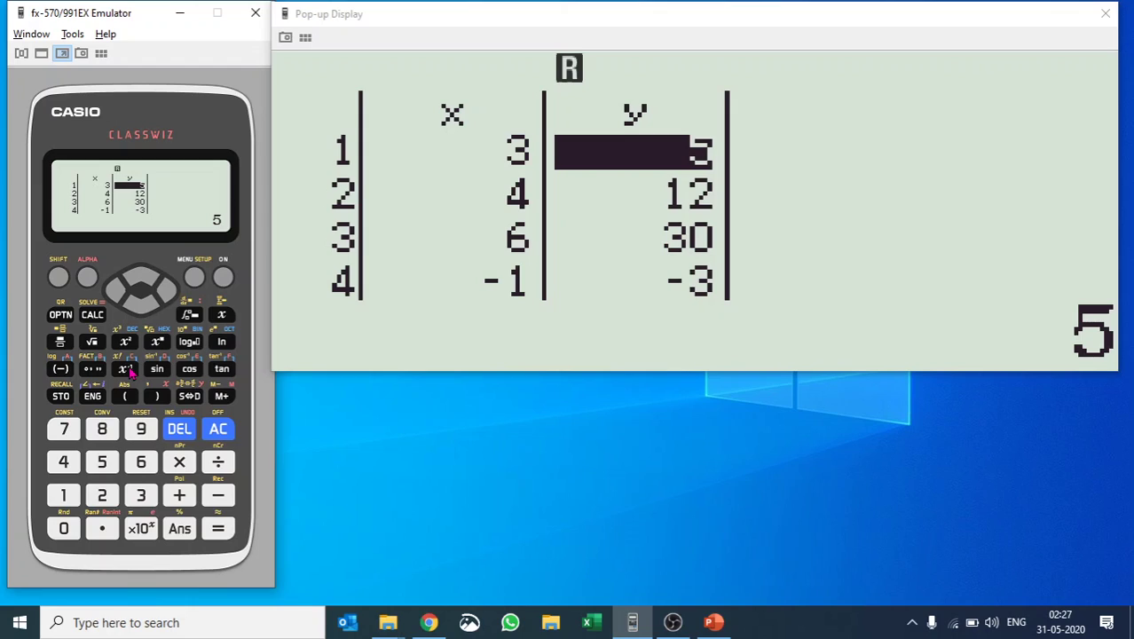
# Change to y=a+bx regression and calculate a=1.856020942, b=4.159685864, r=0.8608390526.
pyautogui.click(60, 315)
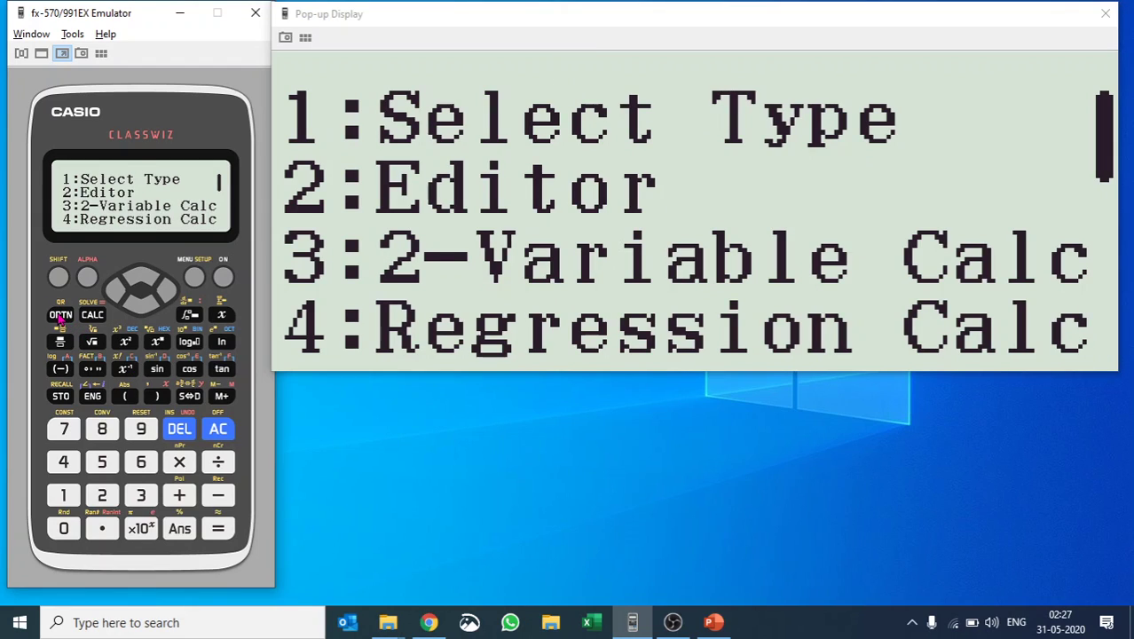
pyautogui.click(69, 498)
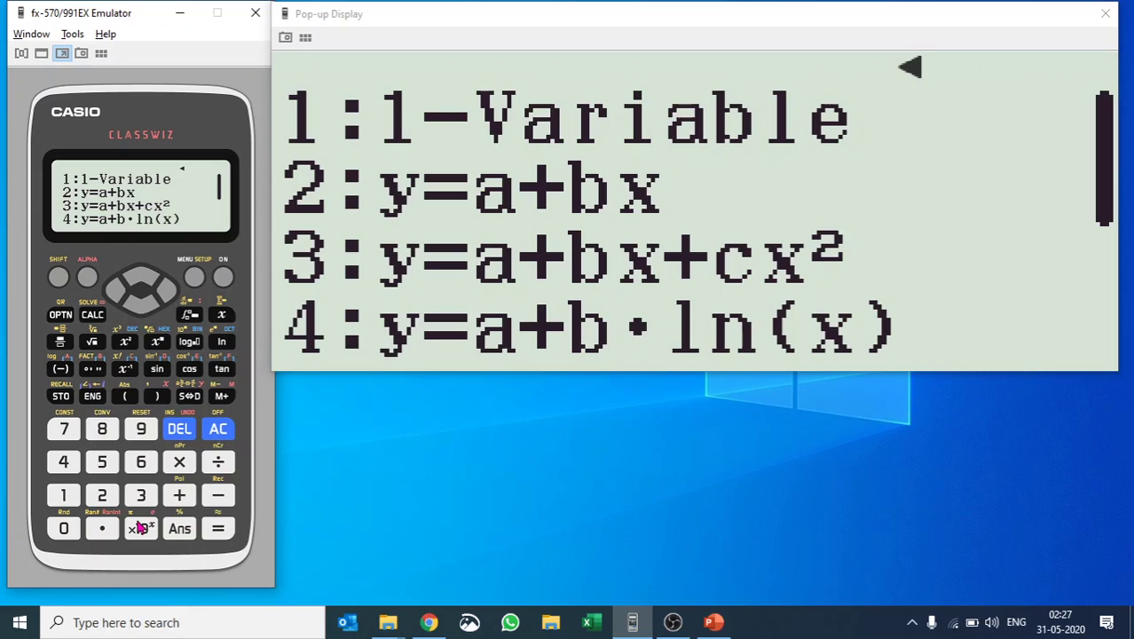
pyautogui.click(102, 496)
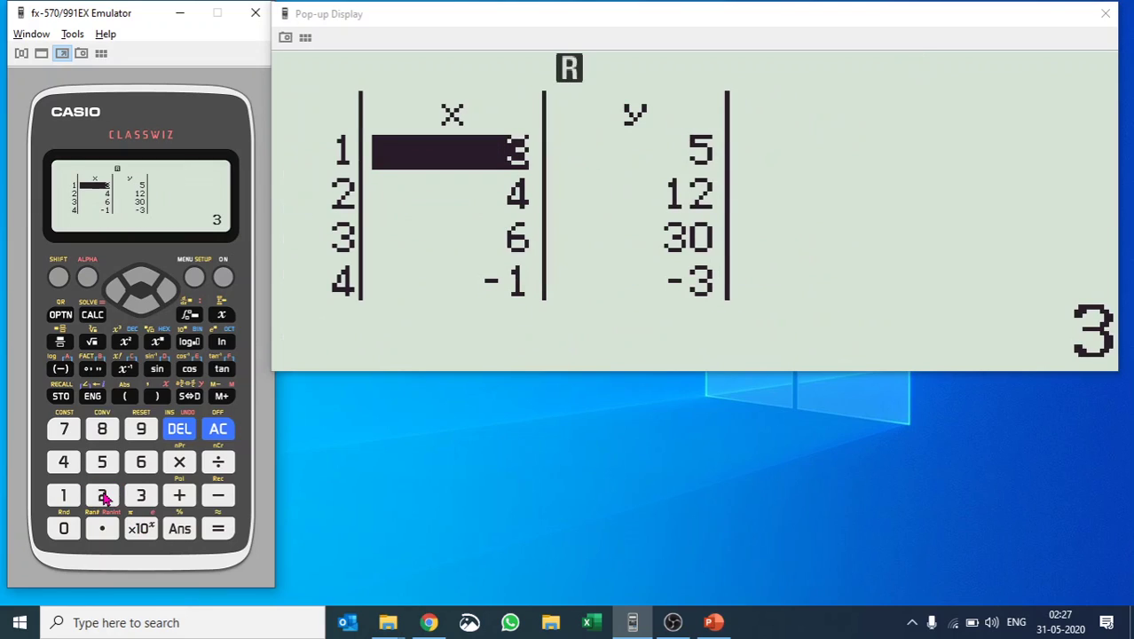
pyautogui.click(61, 319)
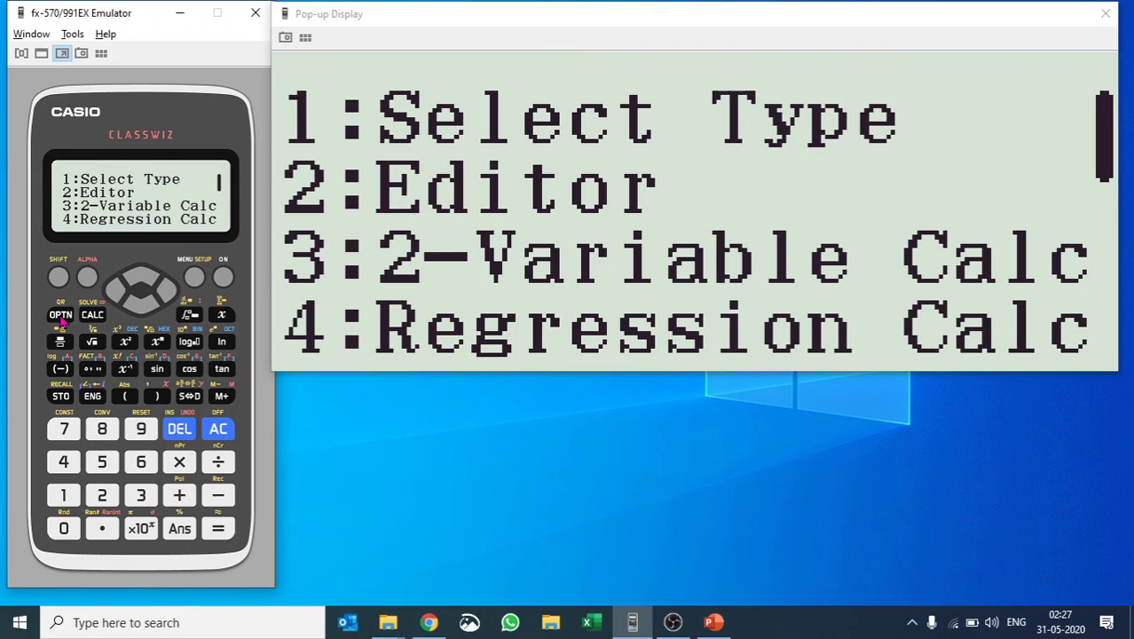
pyautogui.click(73, 463)
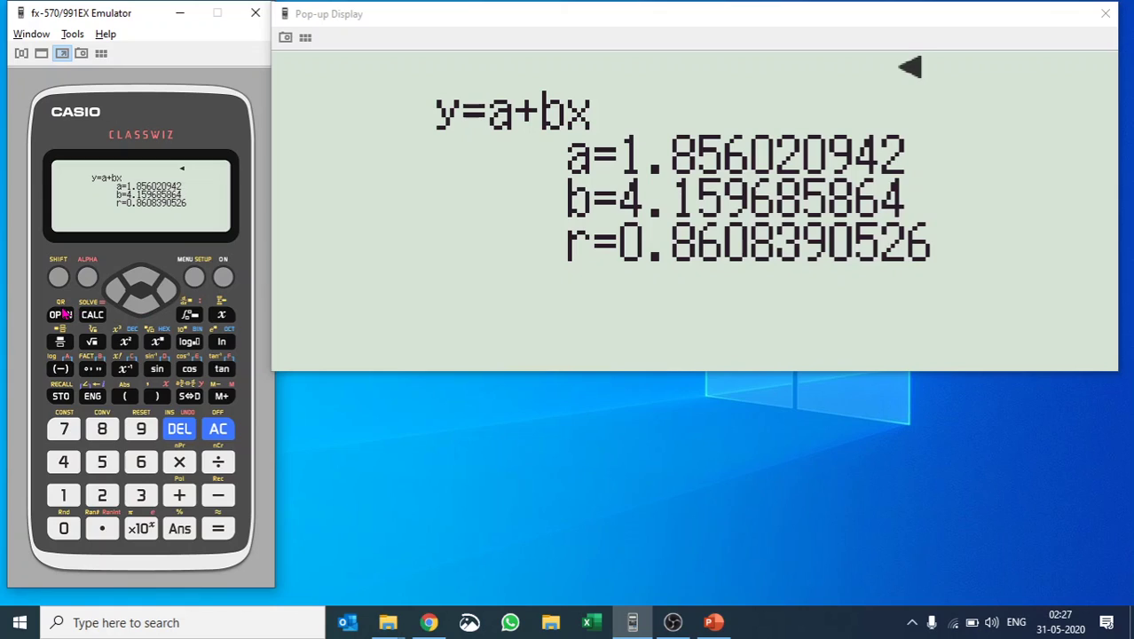
# Select another first-list regression type, calculate it, and leave the Math ERROR for the data table.
pyautogui.click(211, 429)
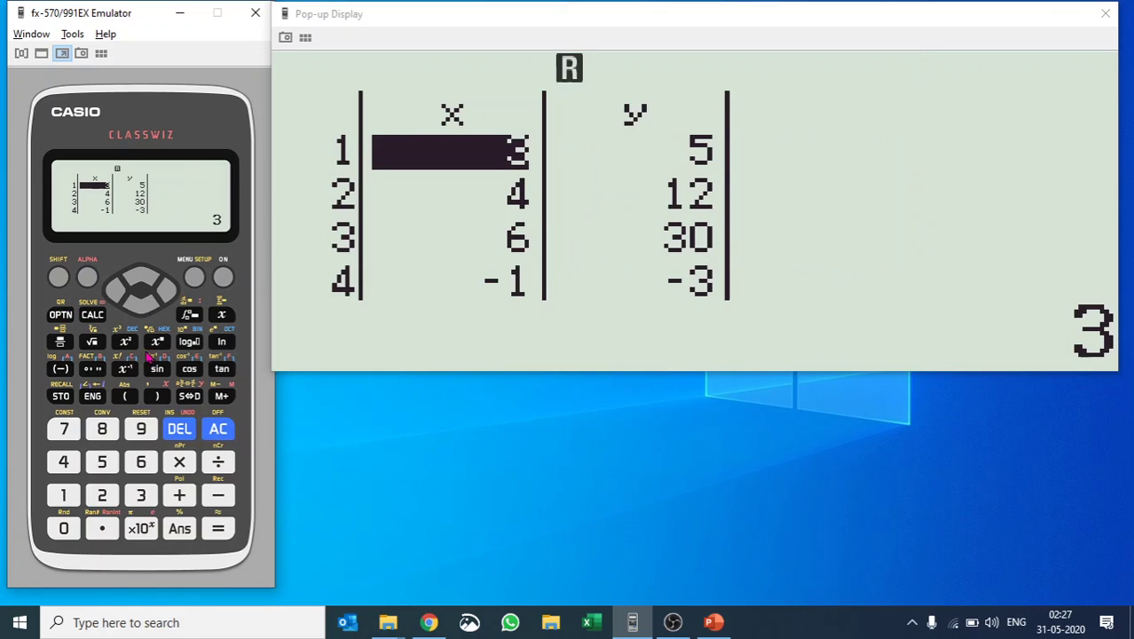
pyautogui.click(60, 314)
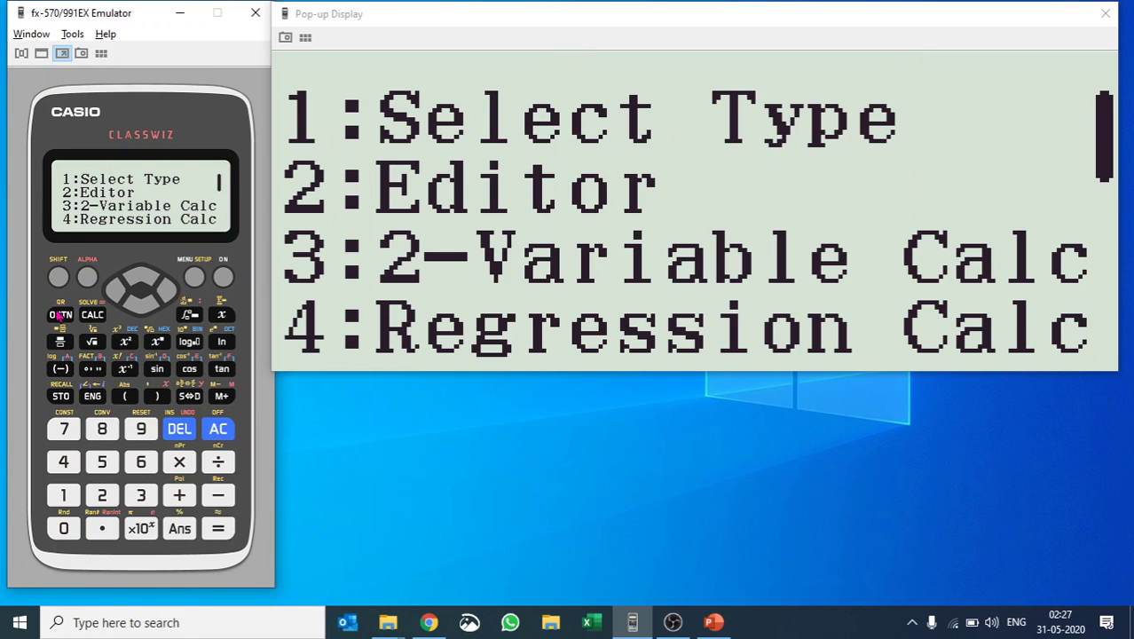
pyautogui.click(68, 498)
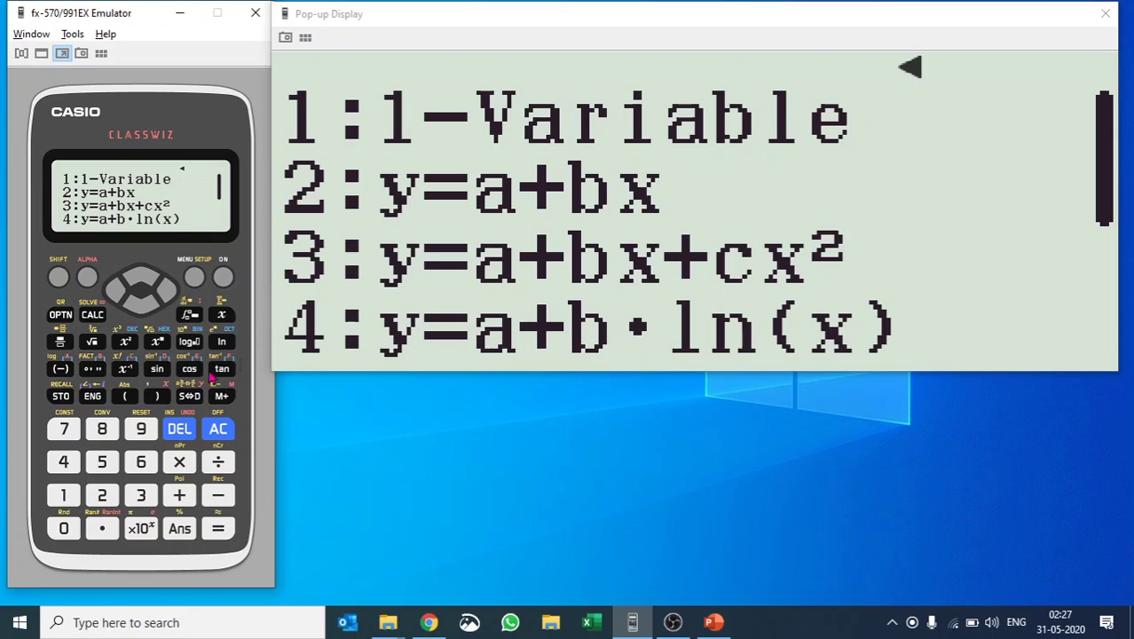
pyautogui.click(75, 460)
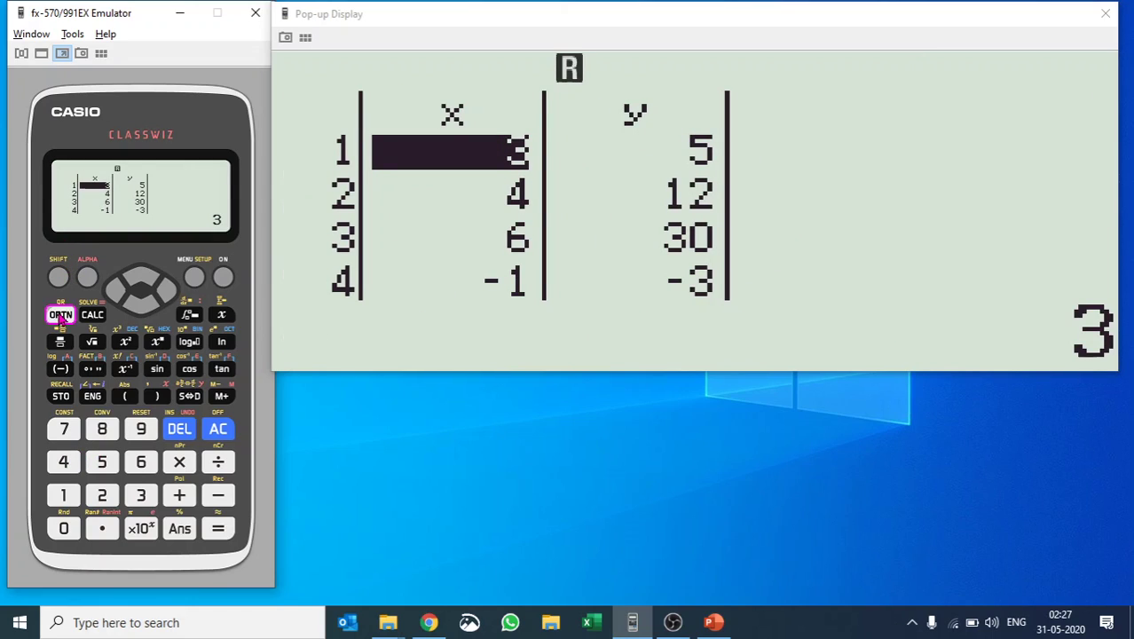
pyautogui.click(60, 314)
pyautogui.click(63, 462)
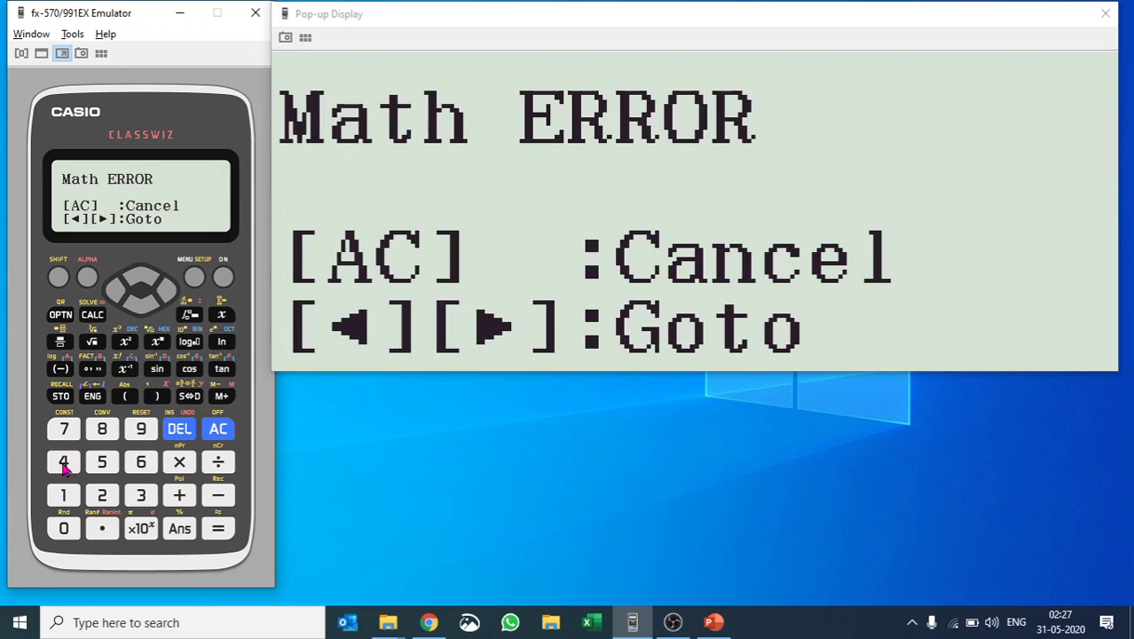
pyautogui.click(173, 295)
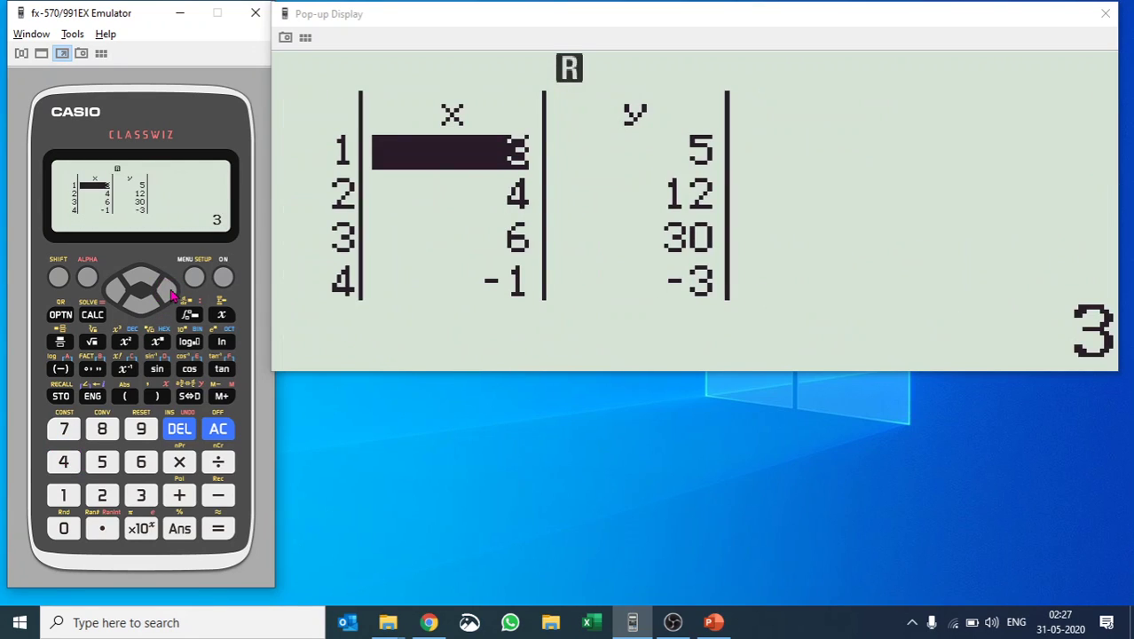
# Pick a regression type from the second page, calculate it, and leave the Math ERROR.
pyautogui.click(71, 318)
pyautogui.click(64, 495)
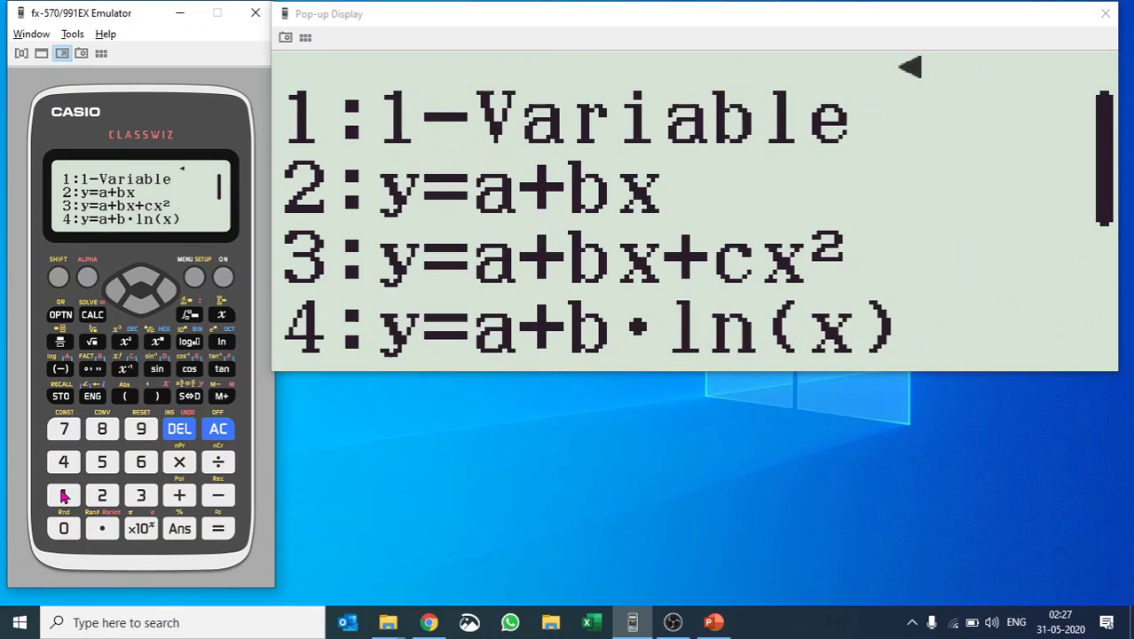
pyautogui.click(147, 310)
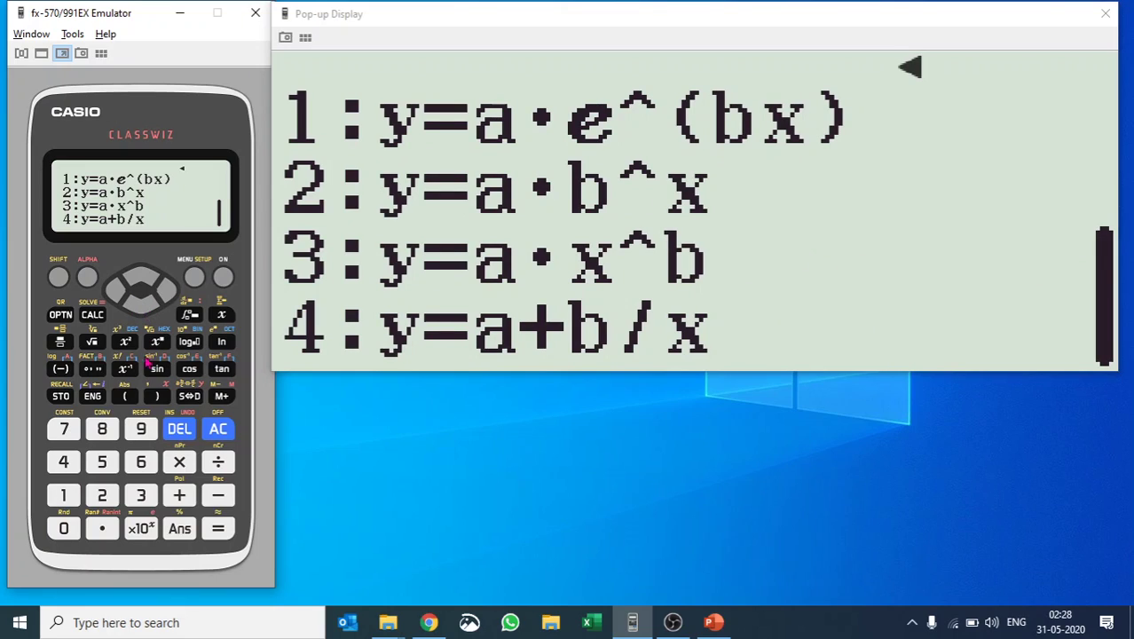
pyautogui.click(113, 498)
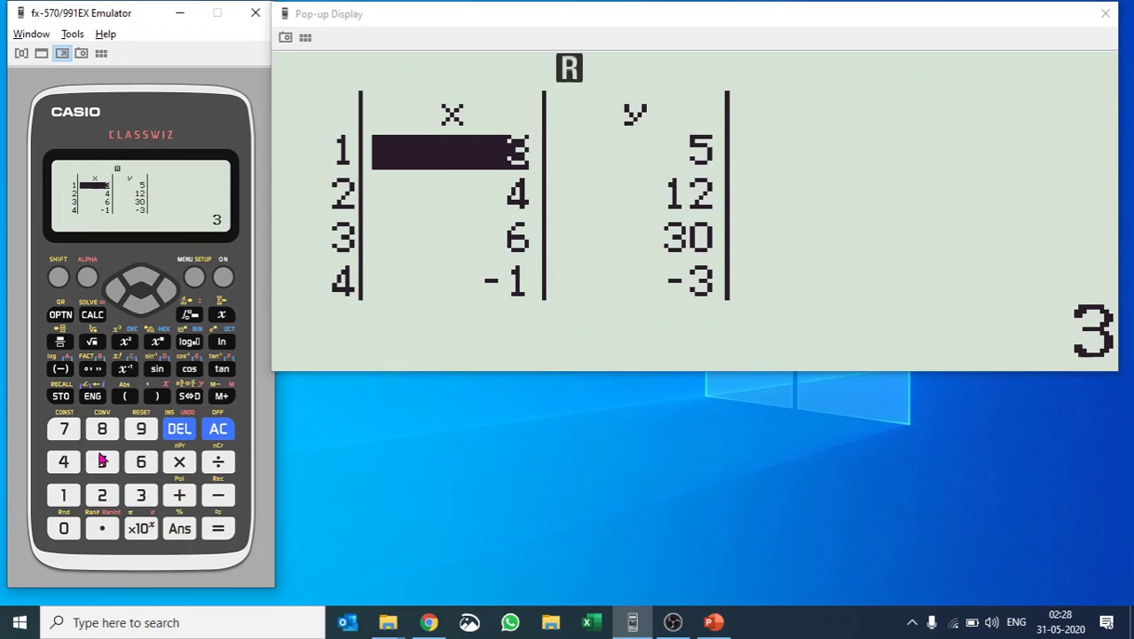
pyautogui.click(61, 315)
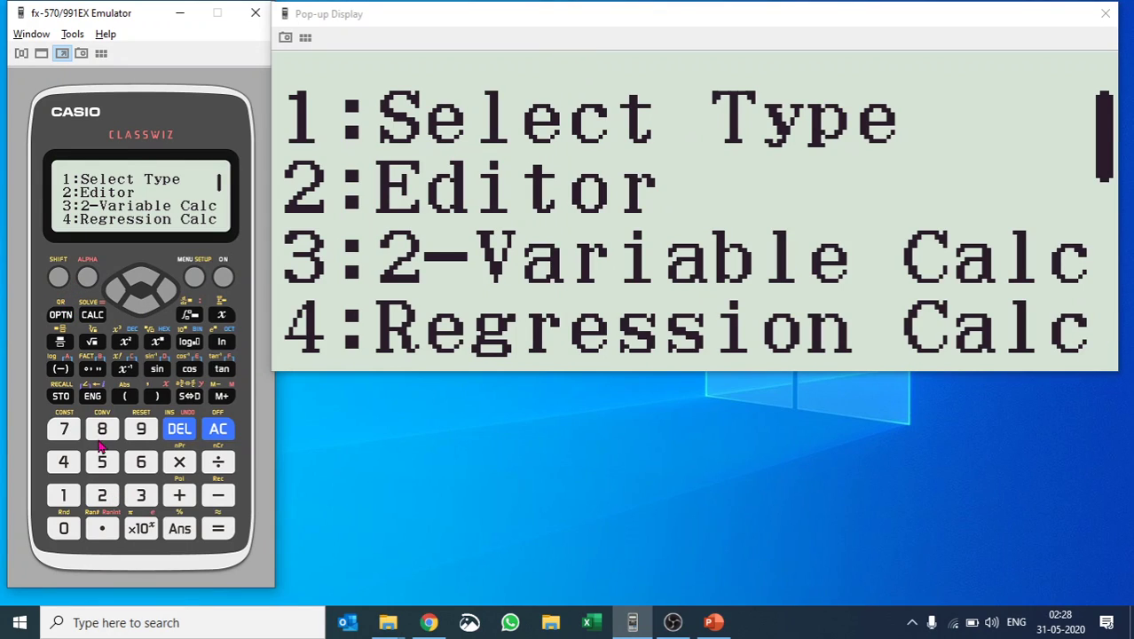
pyautogui.click(70, 463)
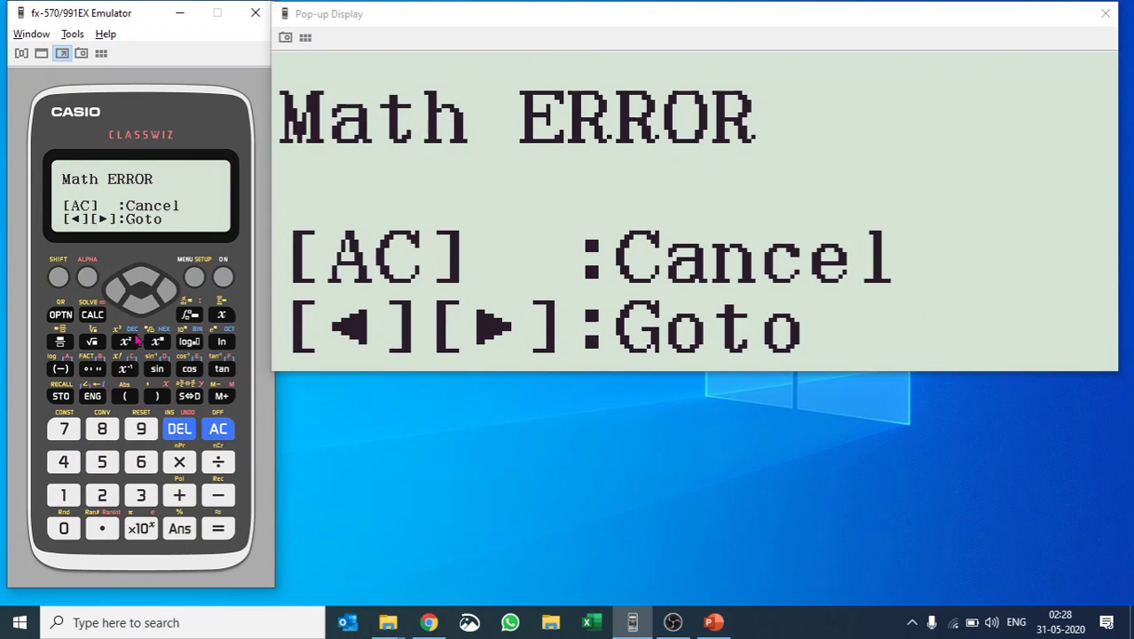
pyautogui.click(164, 293)
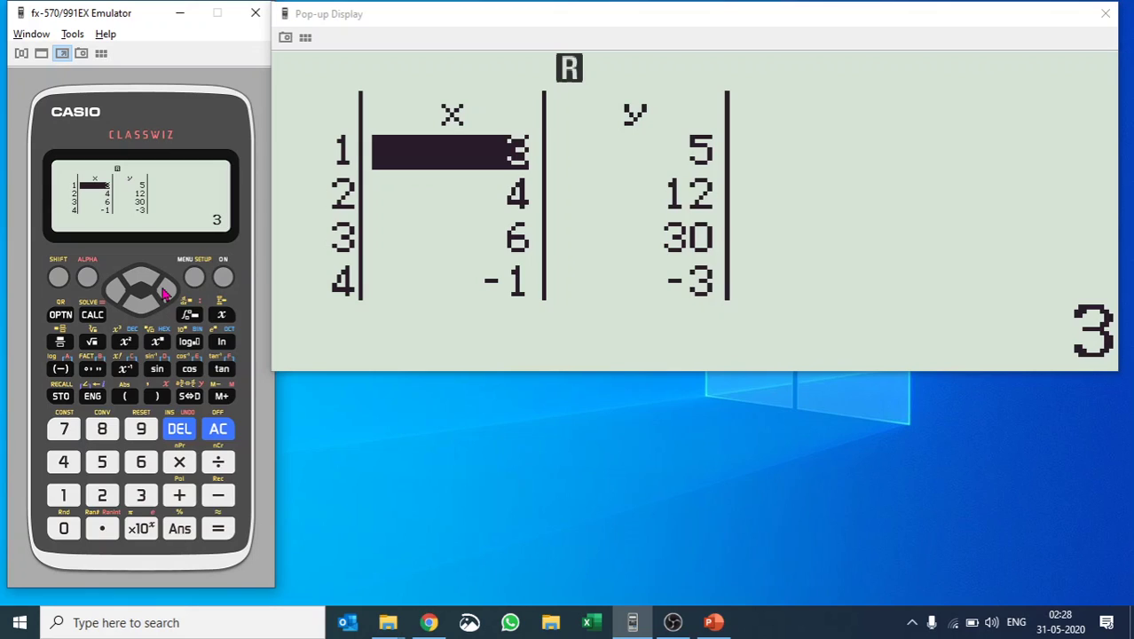
# Set the regression type to y=a+b/x and calculate a=15.29220299, b=15.89702619, r=0.4077186884.
pyautogui.click(61, 317)
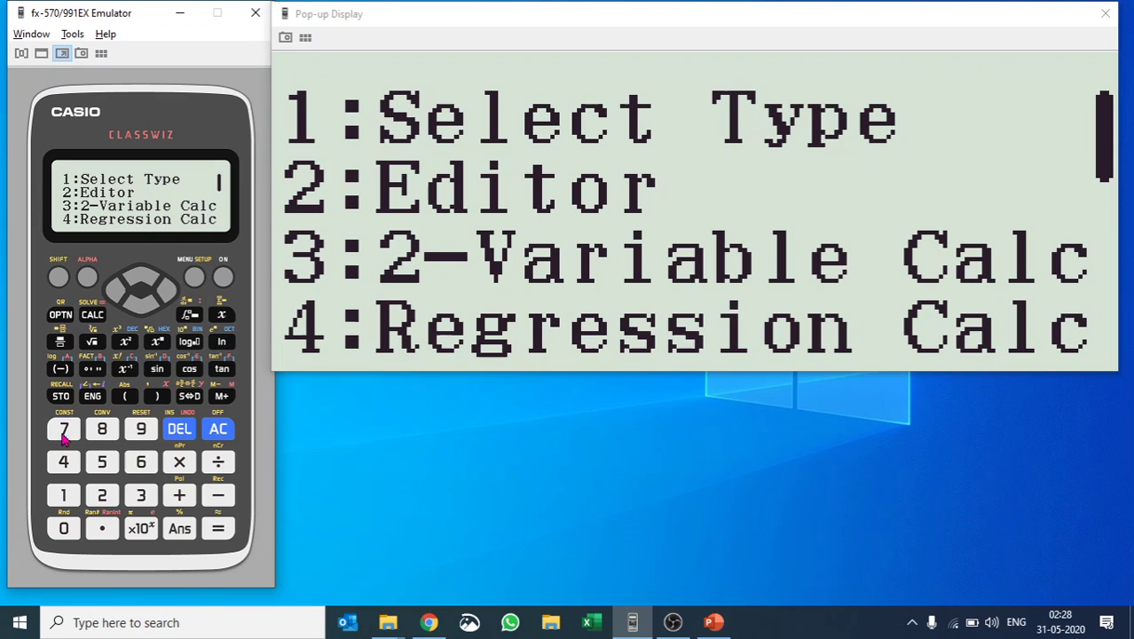
pyautogui.click(60, 495)
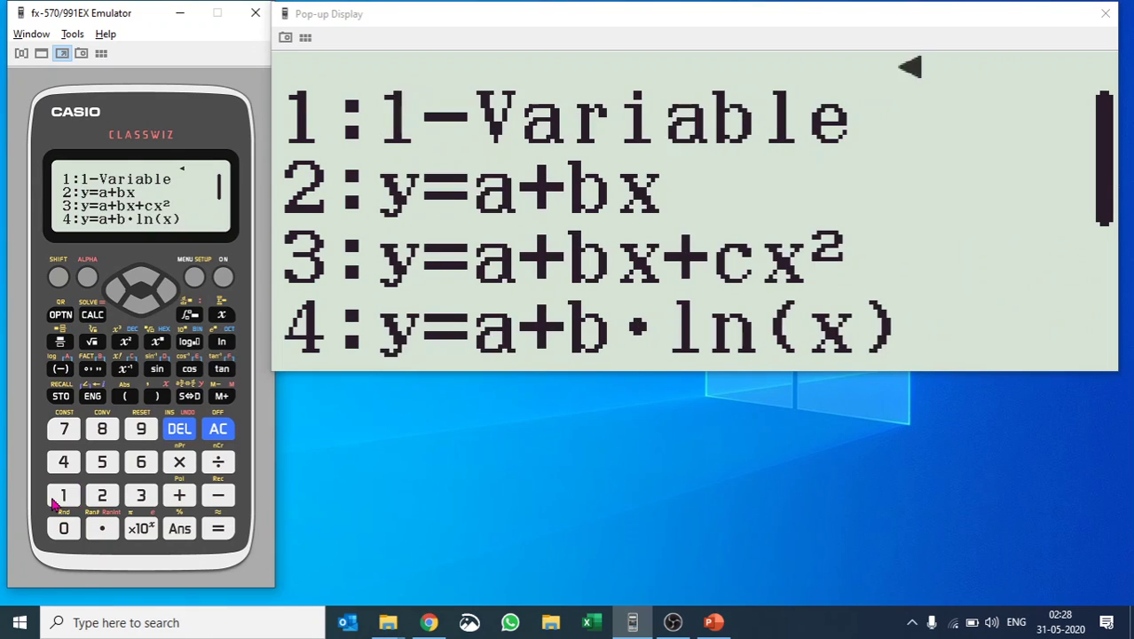
pyautogui.click(142, 306)
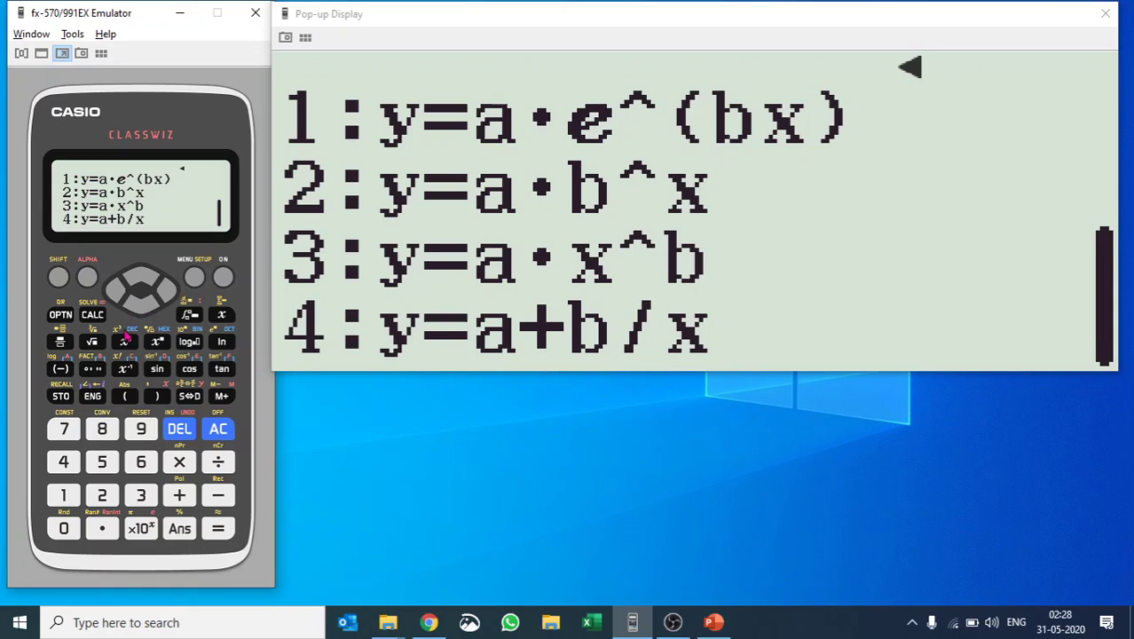
pyautogui.click(64, 463)
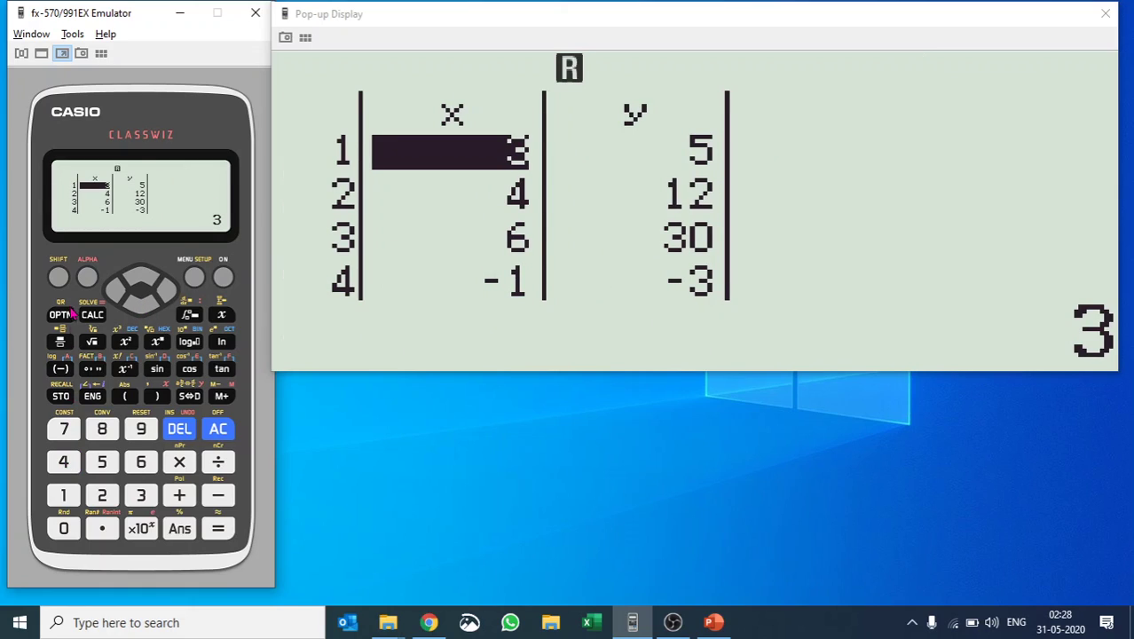
pyautogui.click(61, 315)
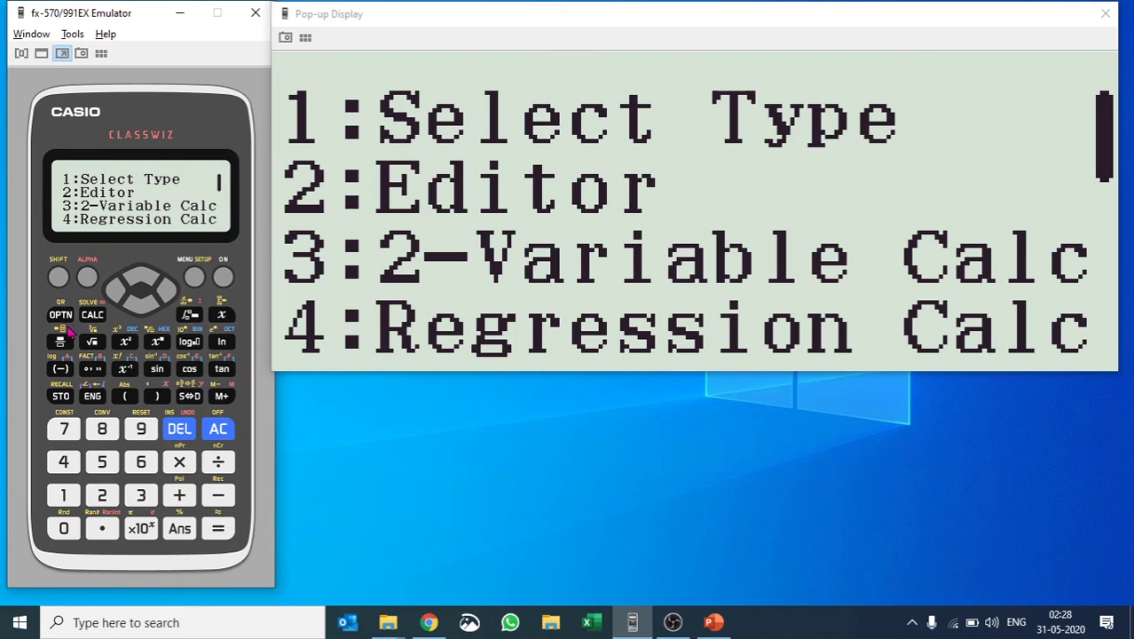
pyautogui.click(64, 463)
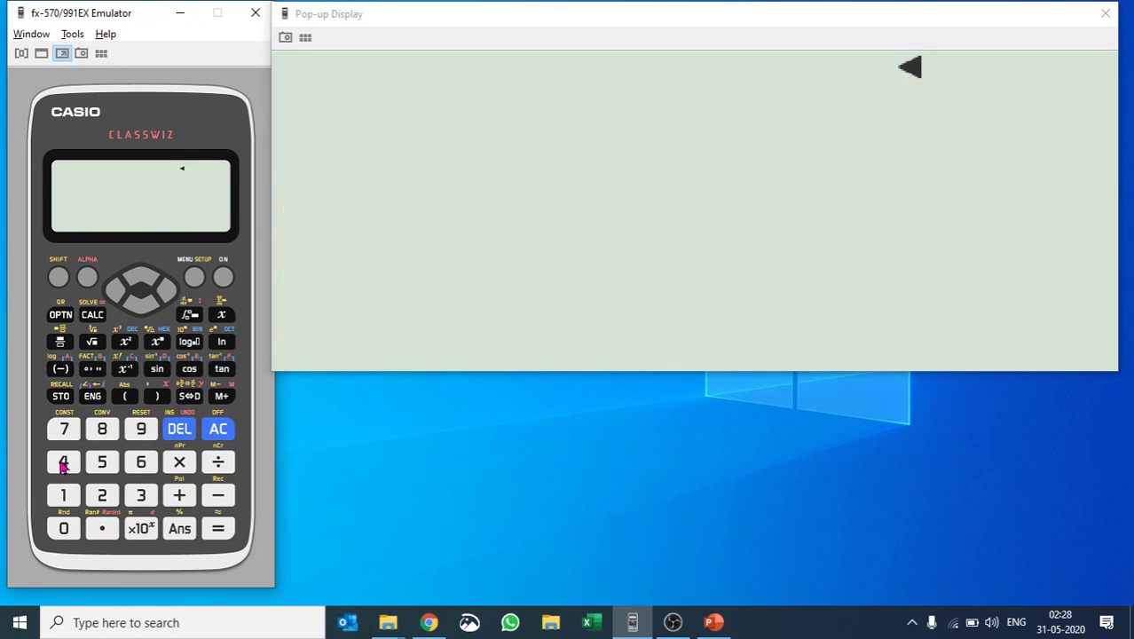